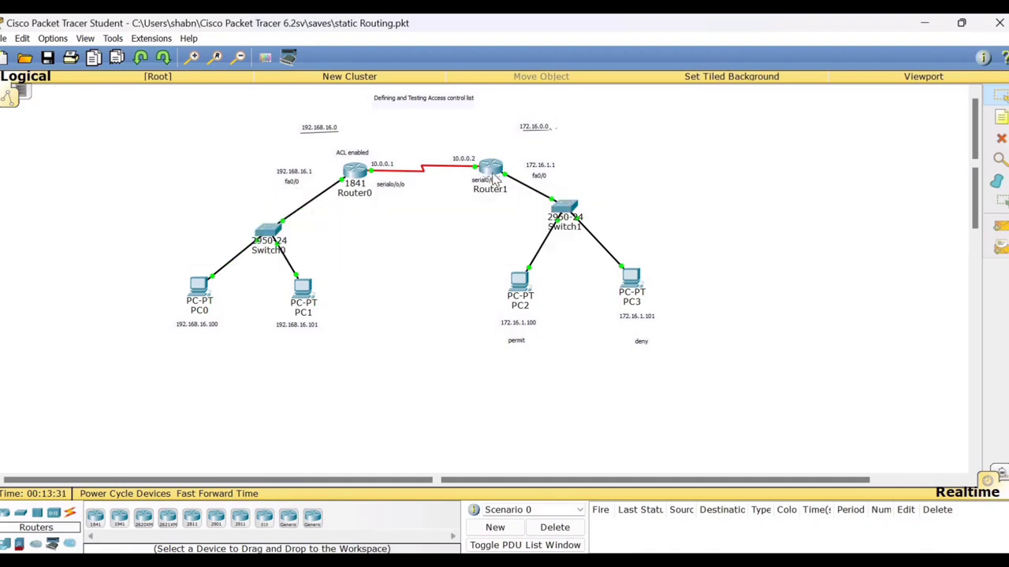
- Open Router1's CLI, enter privileged mode with enable, and move the console to the upper right
click(492, 178)
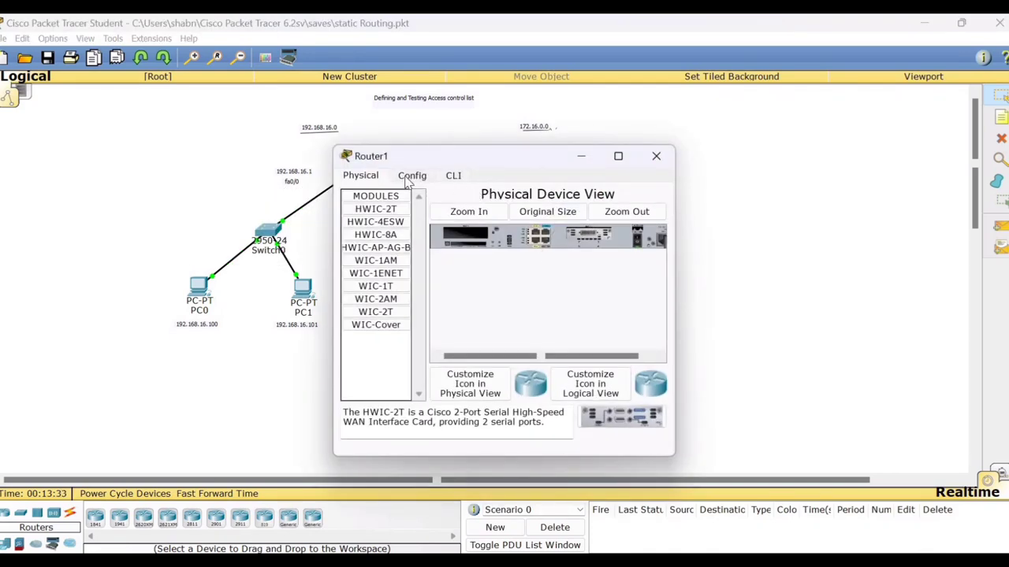
click(457, 177)
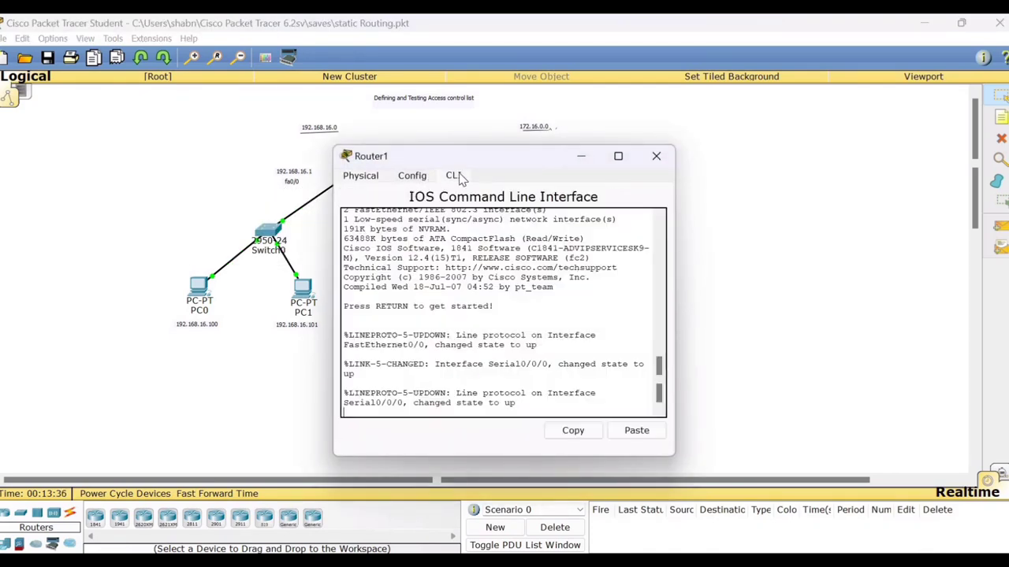
key(Return)
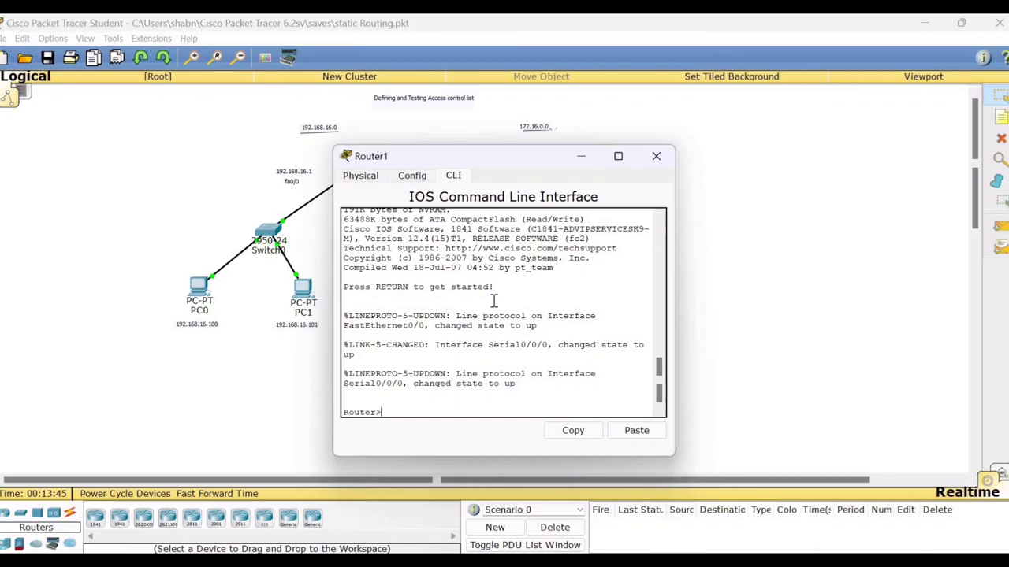
text(enable)
key(Return)
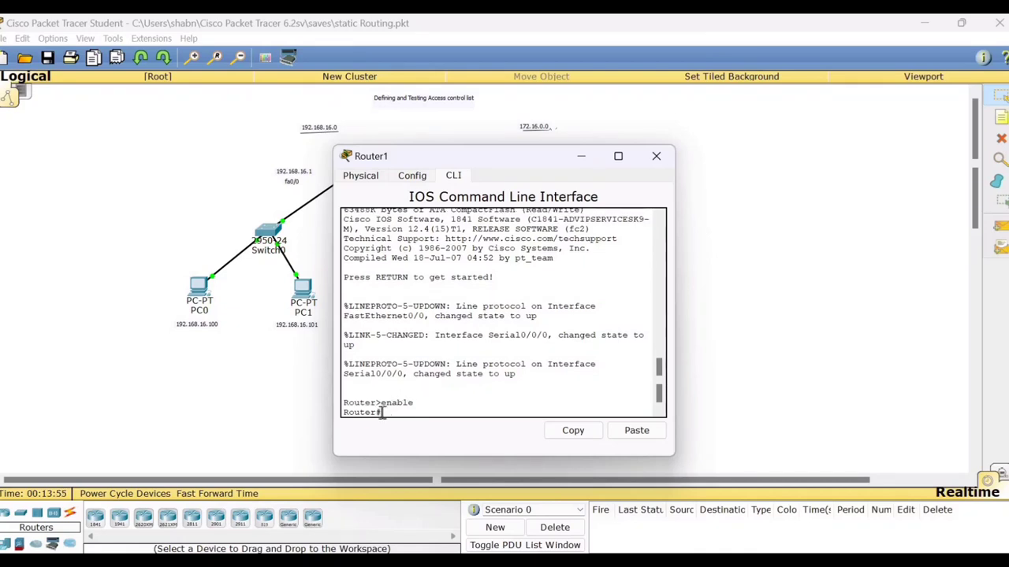
drag(499, 165, 769, 107)
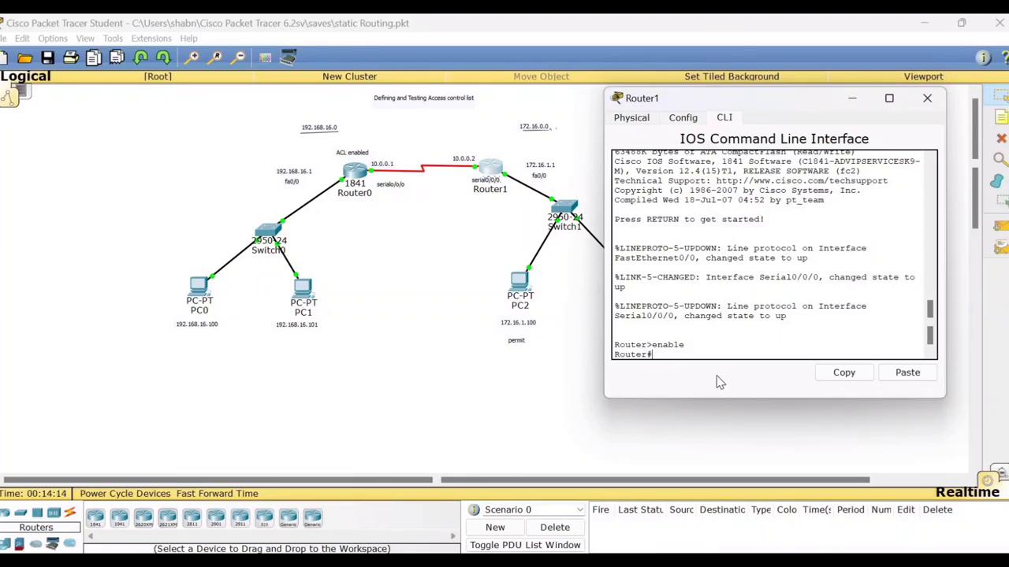
- Run show arp on Router1 to list the 172.16.1.1 entry on FastEthernet0/0
text(show arp)
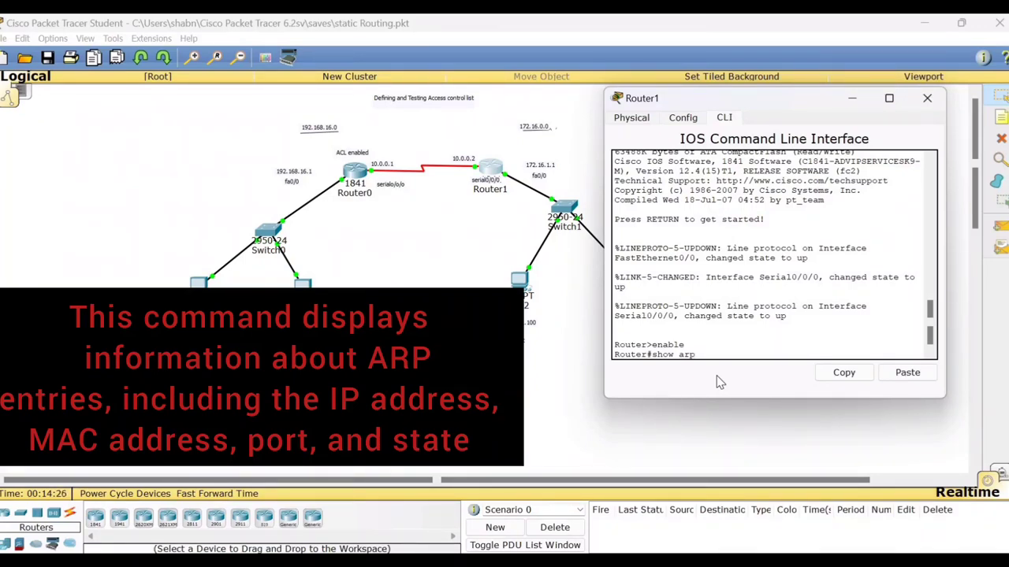
key(Return)
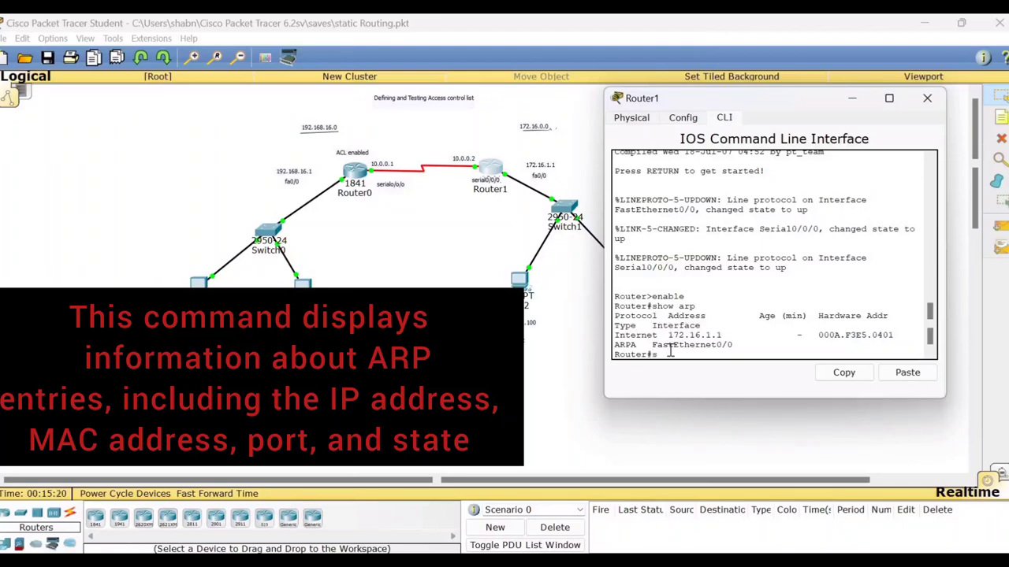
- Run show flash to list the IOS image and two sigdef XML files, and enter show interfaces
text(show fl)
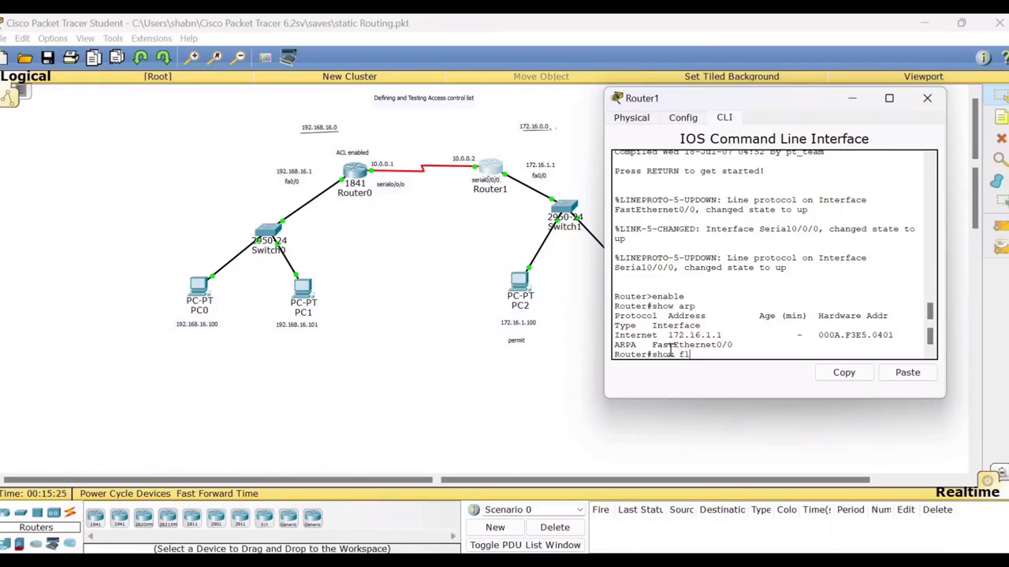
text(ash)
key(Return)
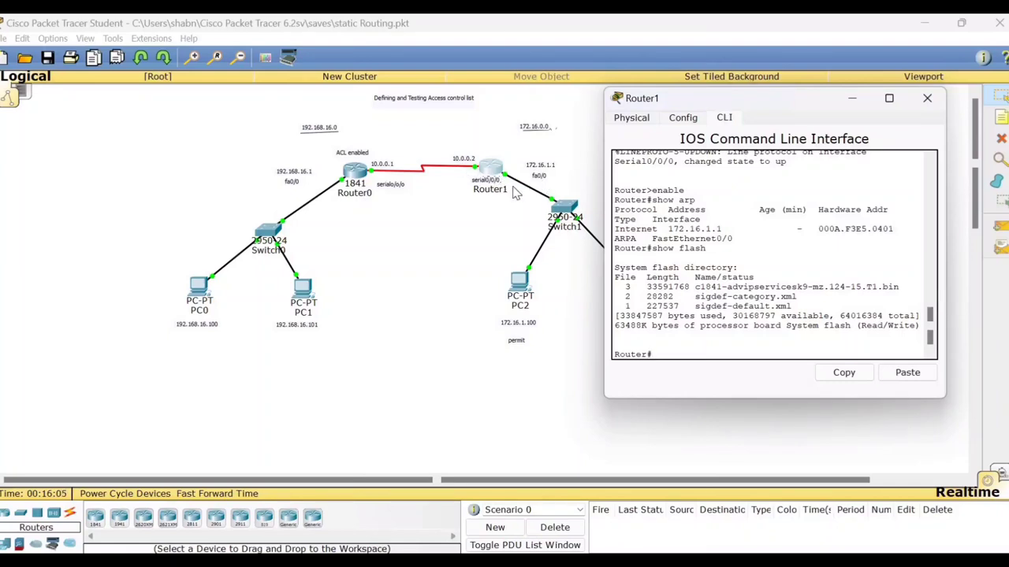
text(show interfaces)
- Run show interfaces on Router1 and page through the output to the Serial0/0/0 details
key(Return)
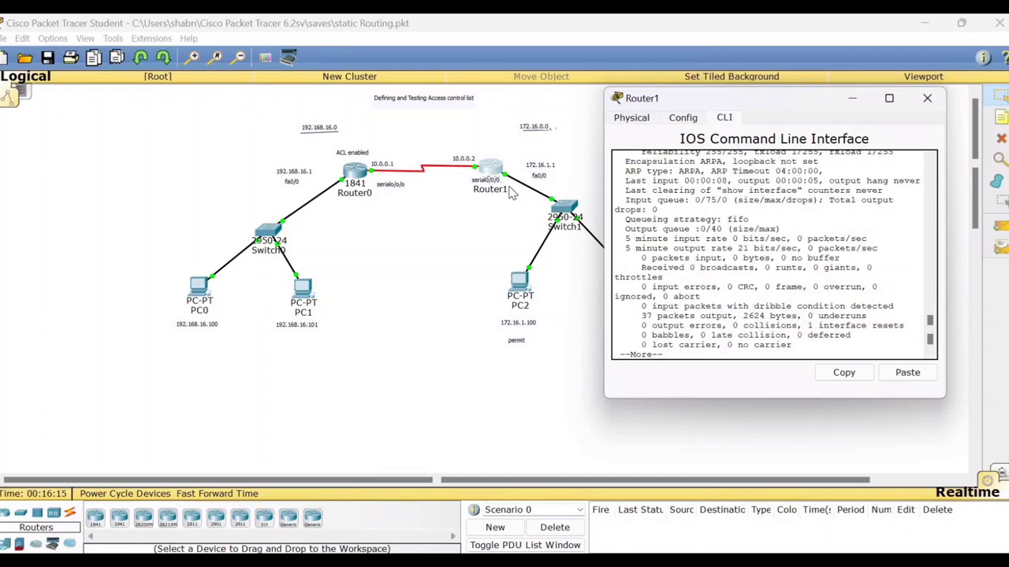
key(Return)
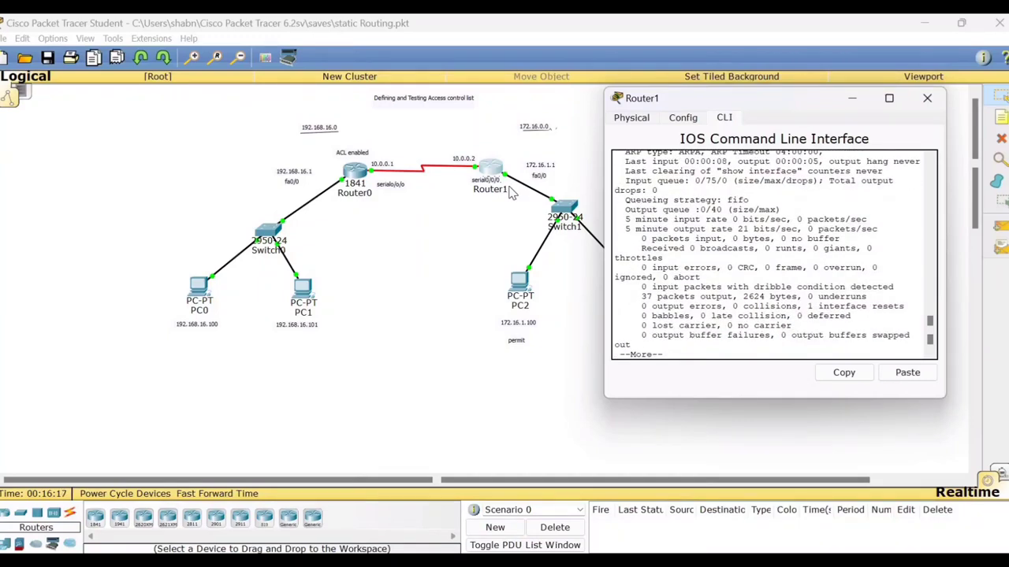
key(Return)
key(Return)
key(Return)
key(Return)
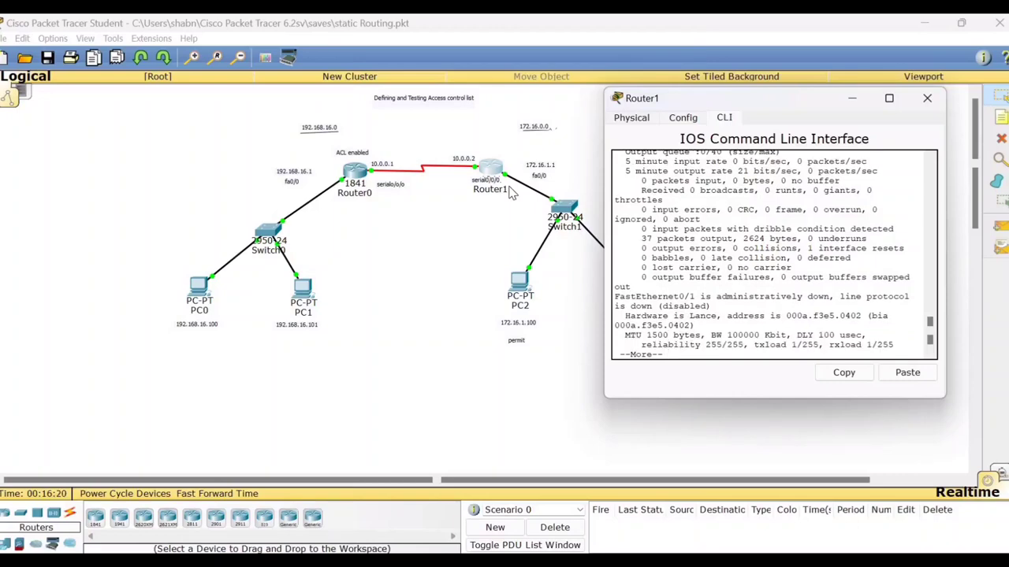
key(Return)
key(Return)
key(Return)
key(Return)
key(Return)
key(Return)
key(Return)
key(Return)
key(Return)
key(Return)
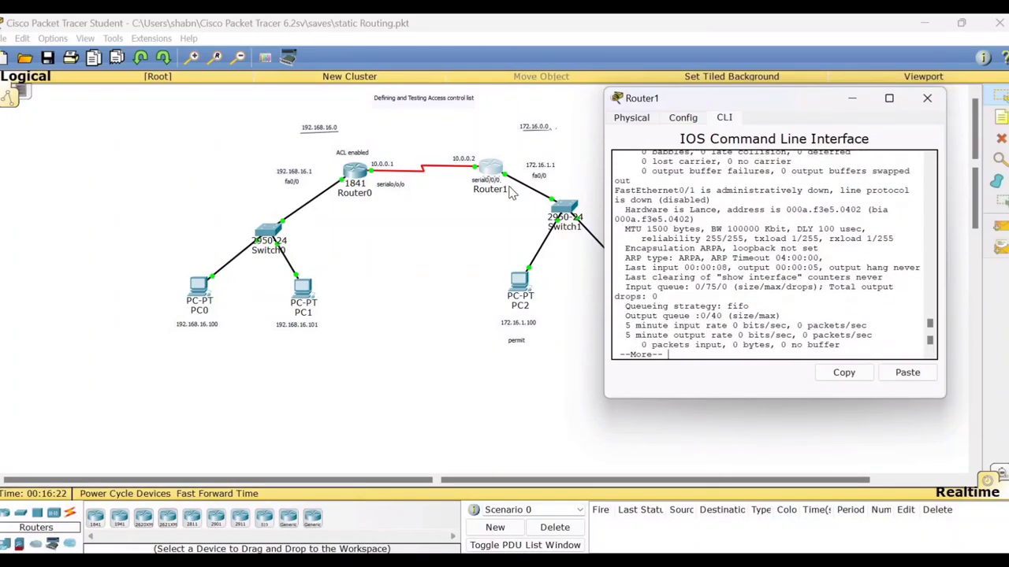
key(Return)
key(Return)
key(Return)
key(Return)
key(Return)
key(Return)
key(Return)
key(Return)
key(Return)
key(Return)
key(Return)
key(Return)
key(Return)
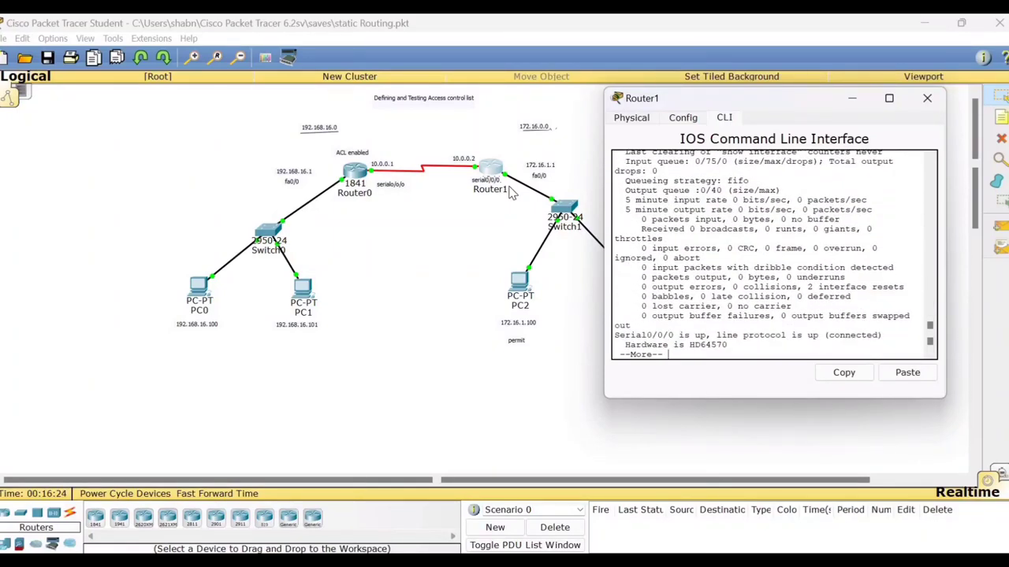
key(Return)
key(Return)
key(Return)
key(Return)
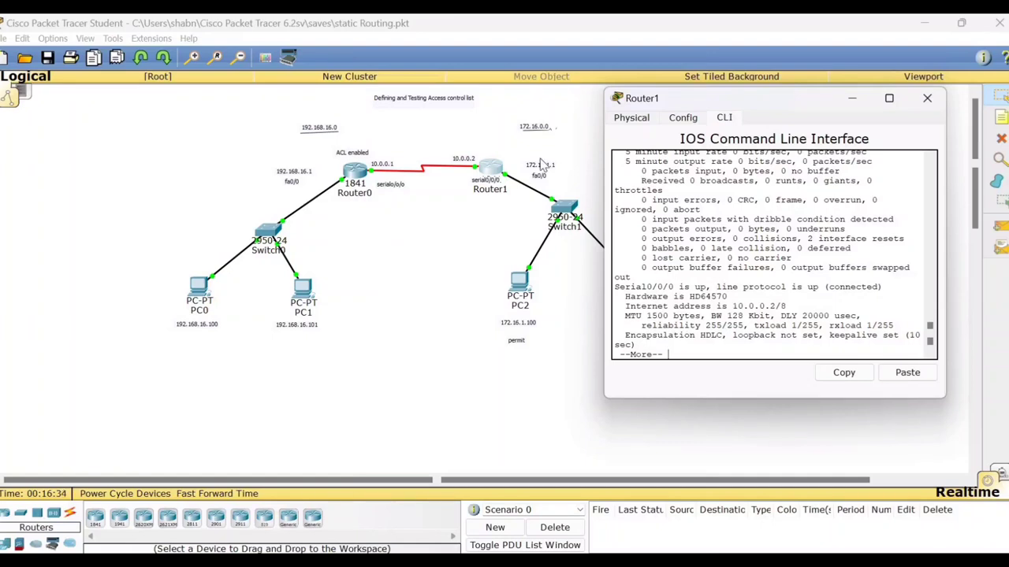
- Check the topology against the console and highlight the FastEthernet0/0 up status line
click(484, 187)
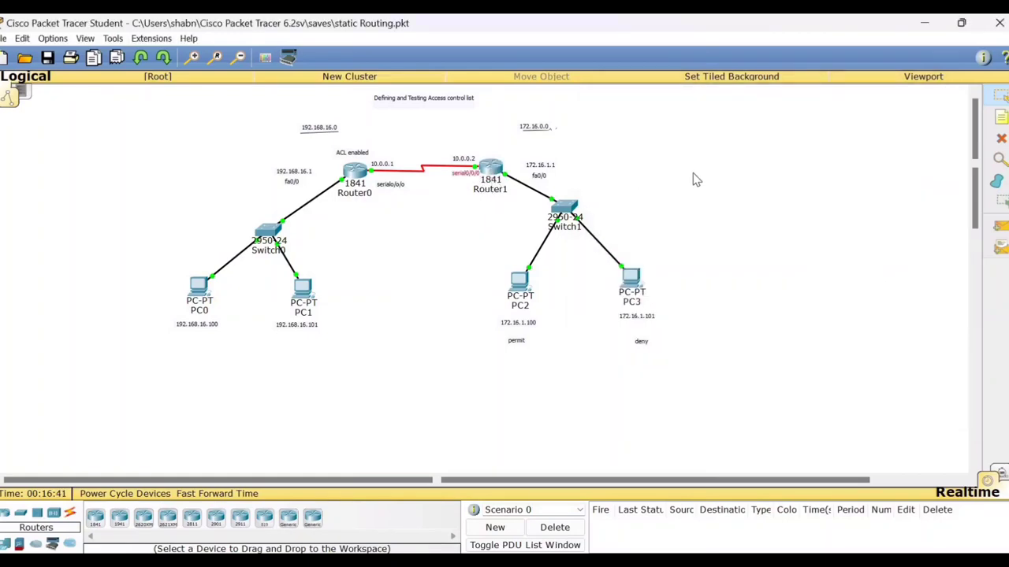
click(490, 167)
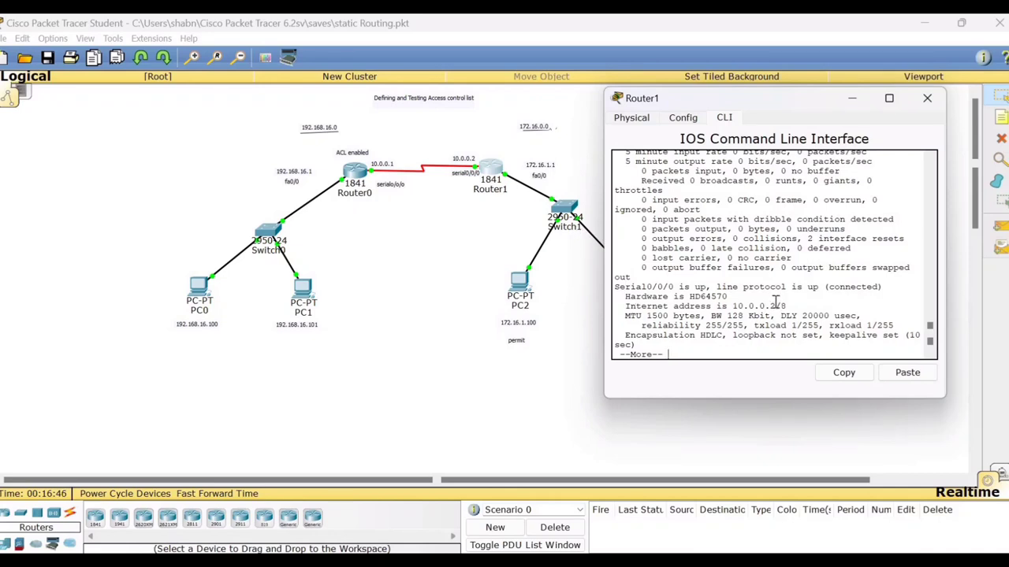
click(538, 181)
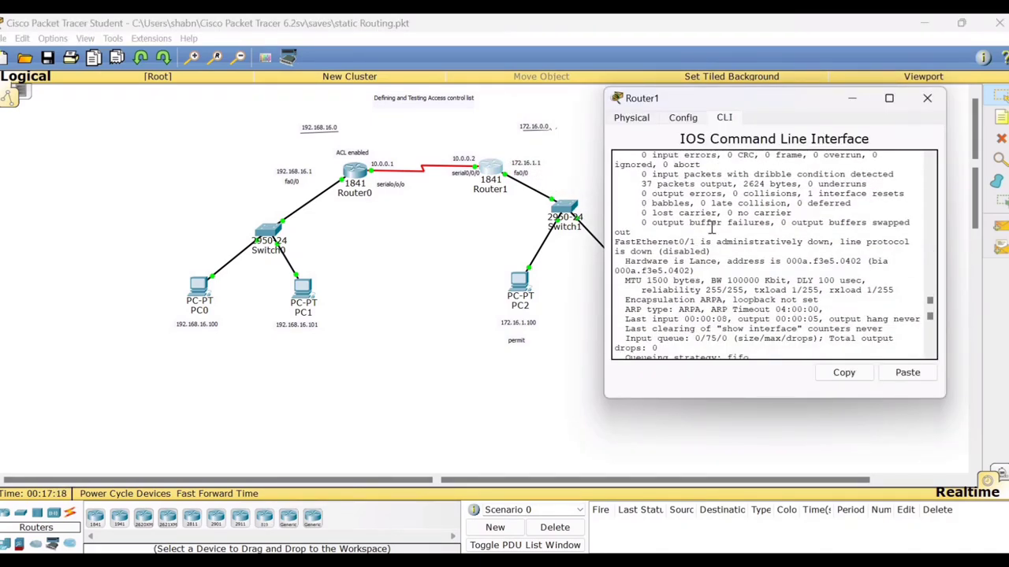
scroll(752, 252, down, 1)
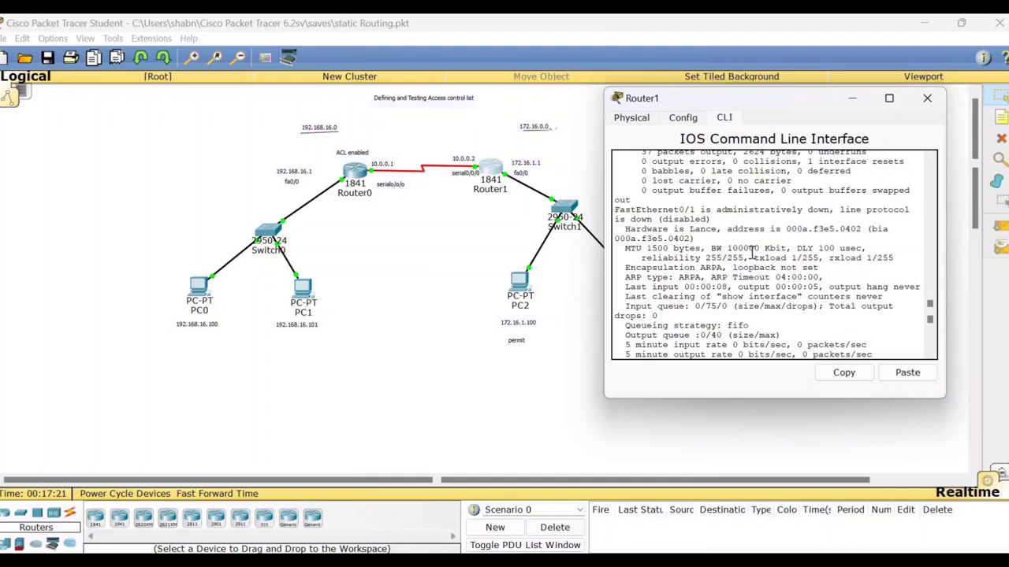
scroll(753, 252, down, 5)
drag(614, 183, 734, 183)
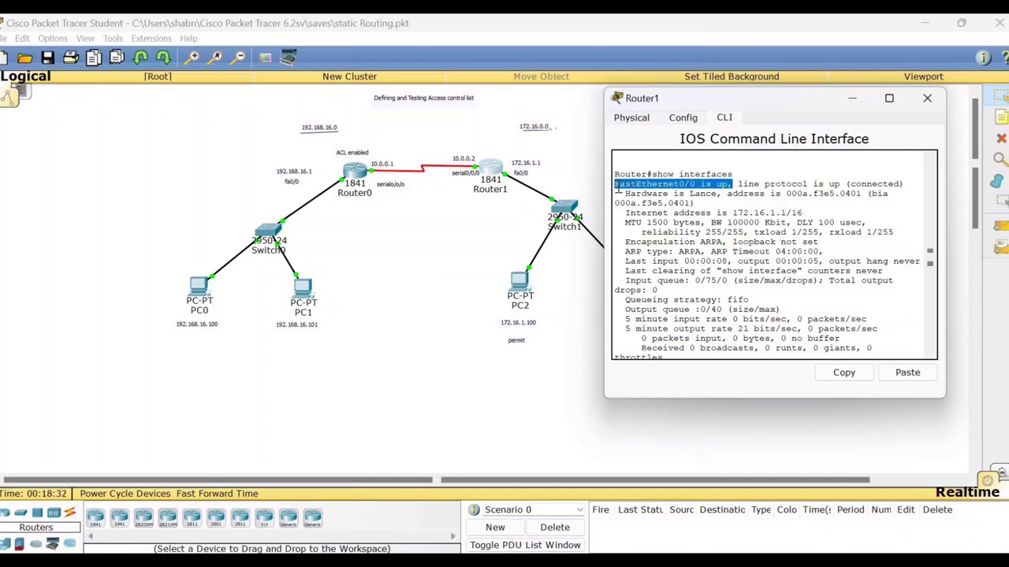
- Highlight the FastEthernet0/0 and Serial0/0/0 up status lines and scroll to the prompt
drag(616, 185, 738, 183)
click(529, 182)
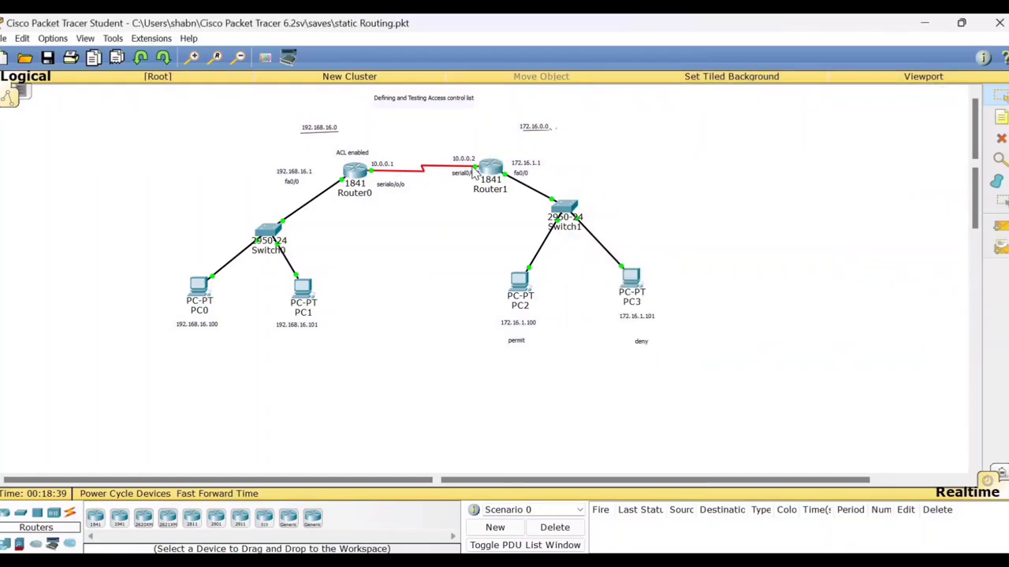
click(490, 169)
scroll(714, 228, down, 10)
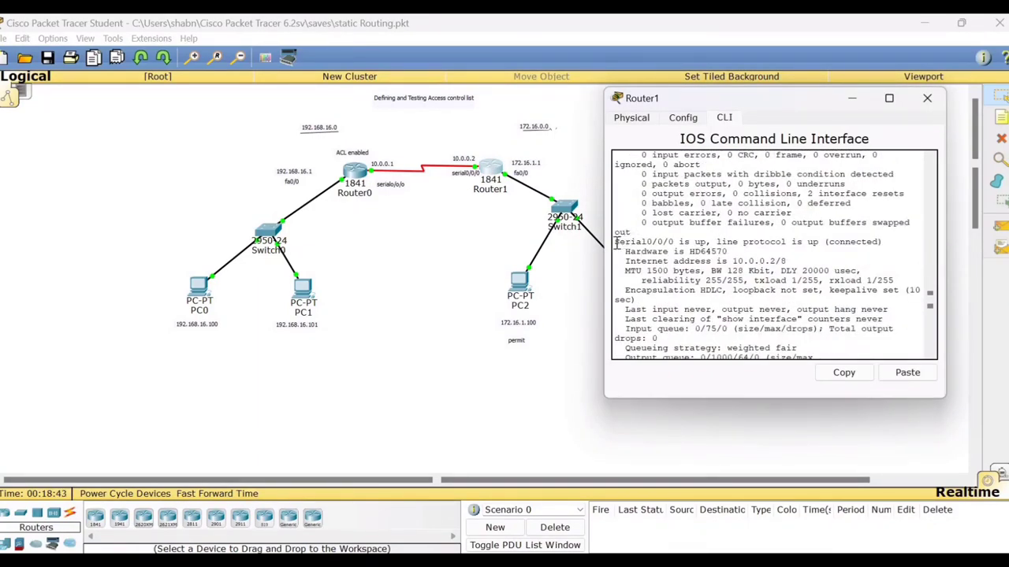
drag(615, 241, 713, 243)
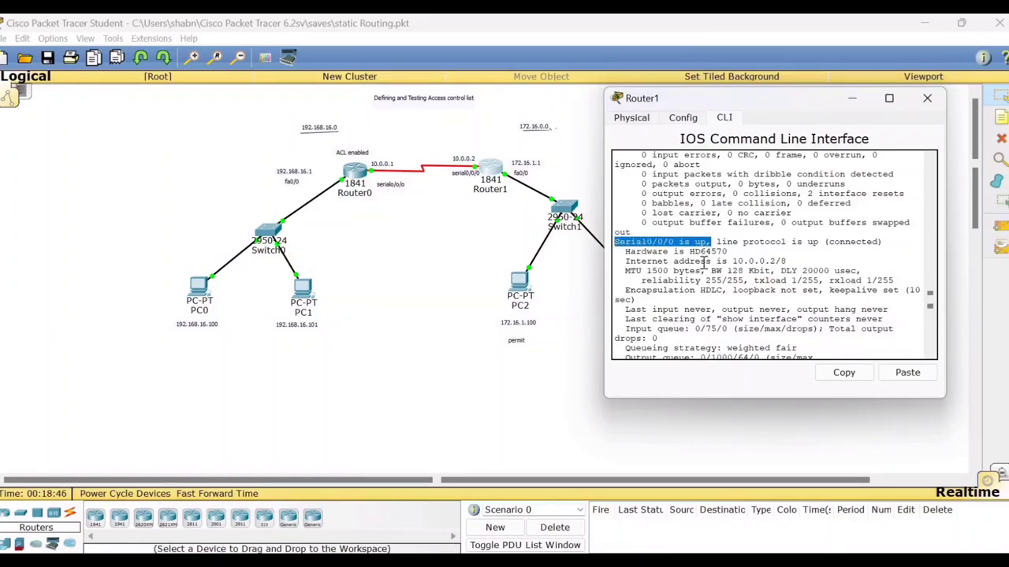
scroll(703, 261, down, 10)
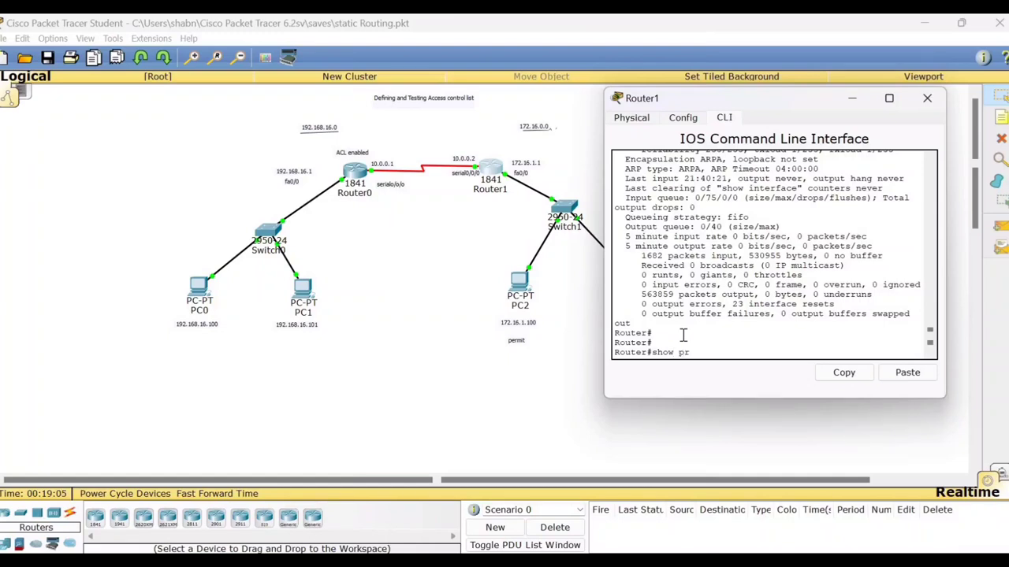
- Run show protocols on Router1 and page through to the Serial0/0/0 address line
text(ocols)
key(Return)
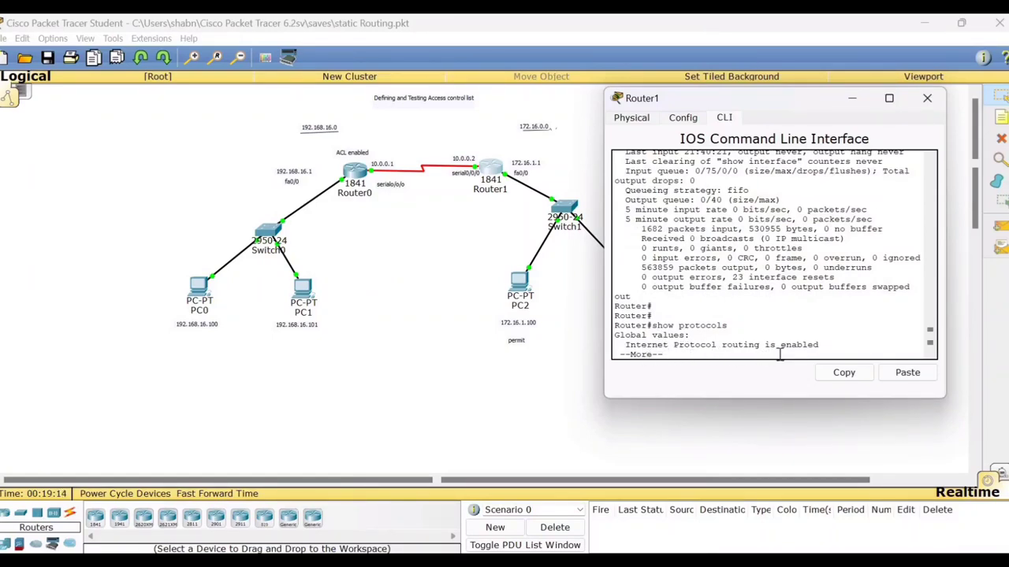
key(Return)
key(Return)
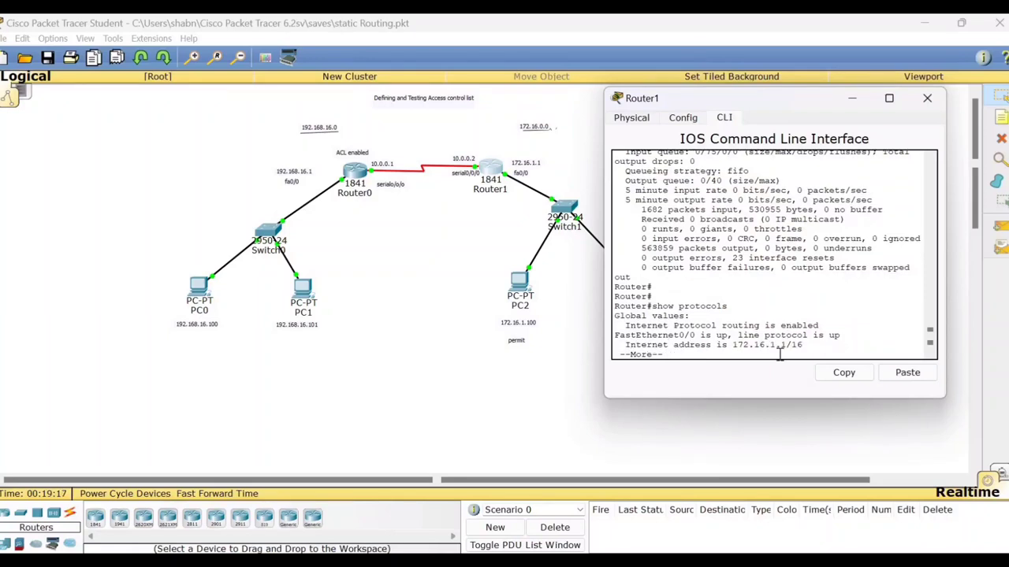
key(Return)
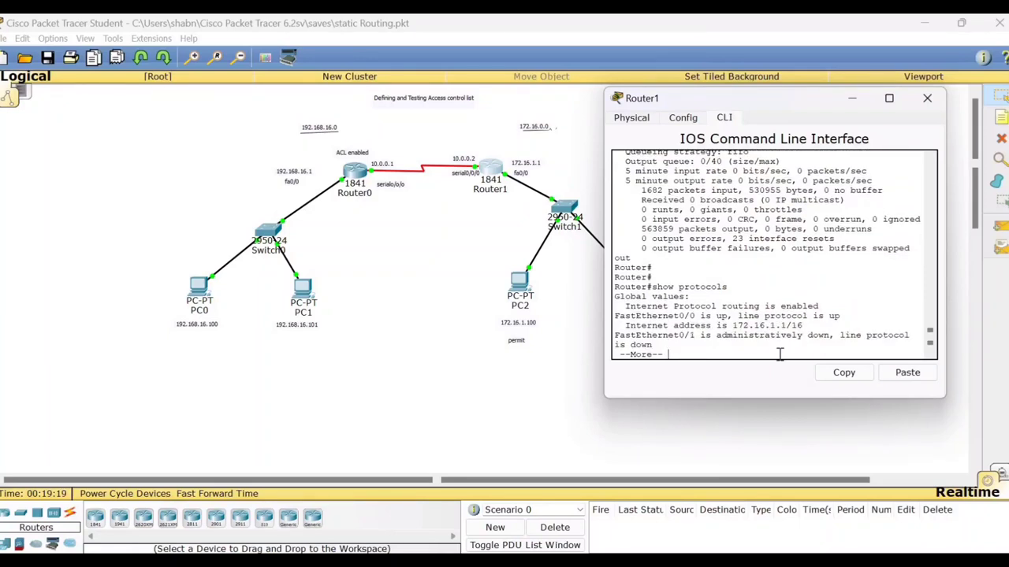
key(Return)
key(Return)
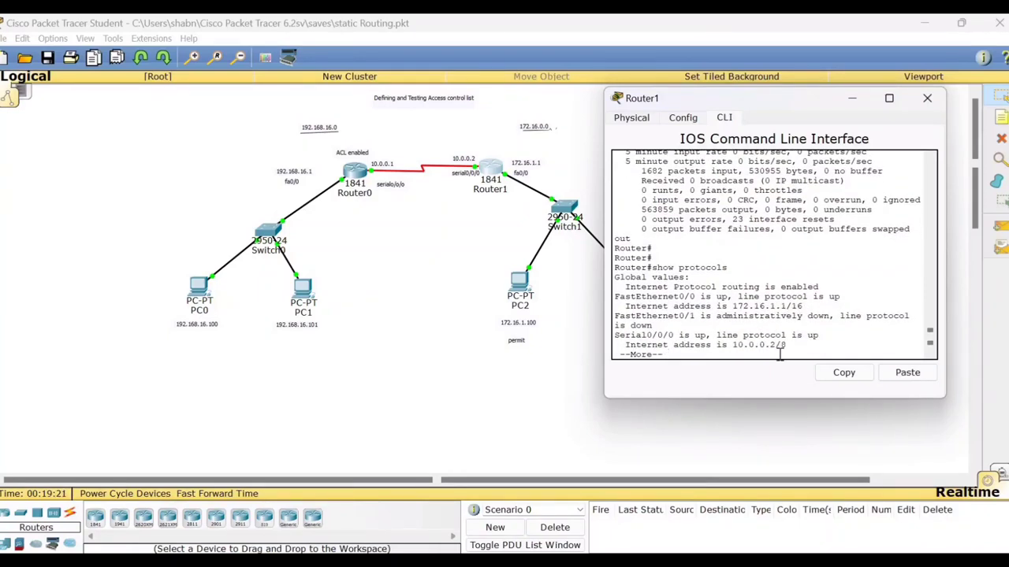
key(Return)
key(Return)
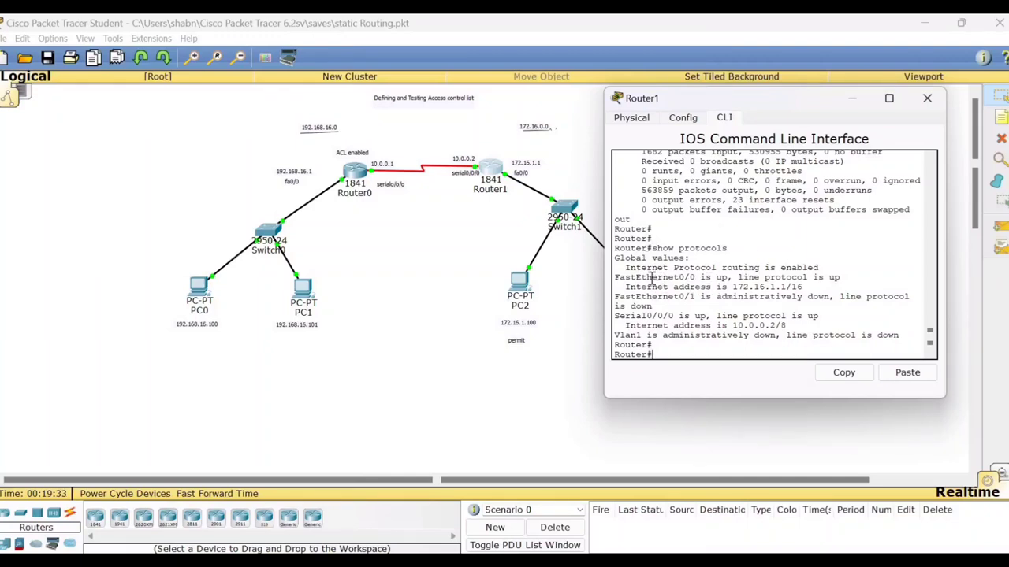
- Highlight Internet Protocol routing, FastEthernet0/0, and the Serial0/0/0 up line in the output
drag(628, 267, 725, 268)
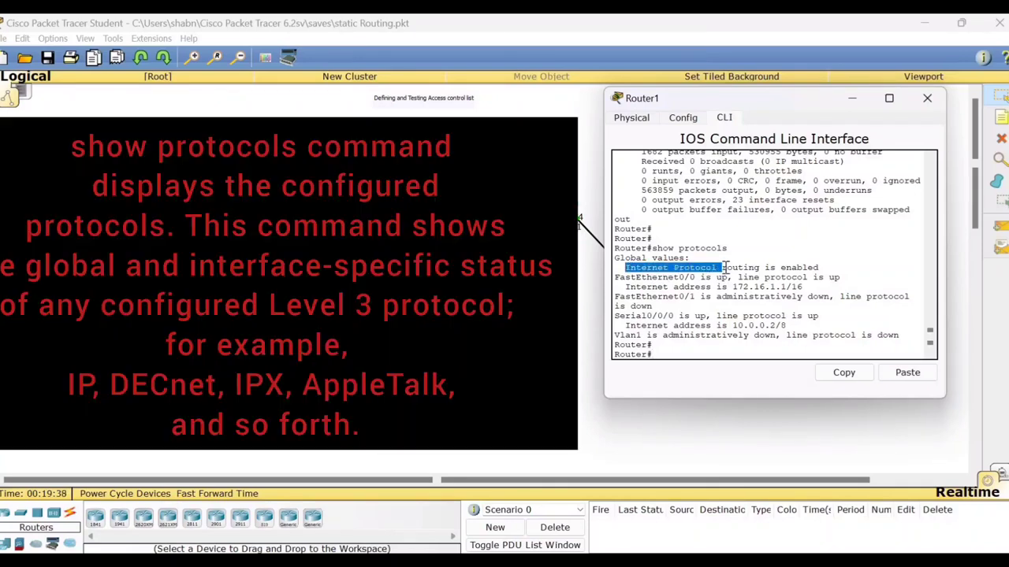
click(618, 275)
drag(671, 280, 698, 279)
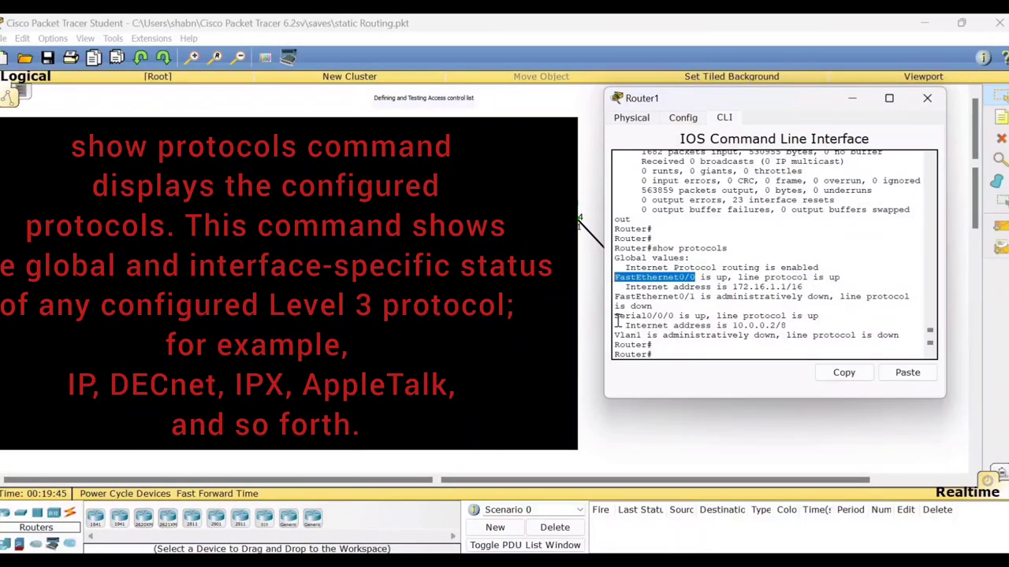
drag(615, 316, 707, 316)
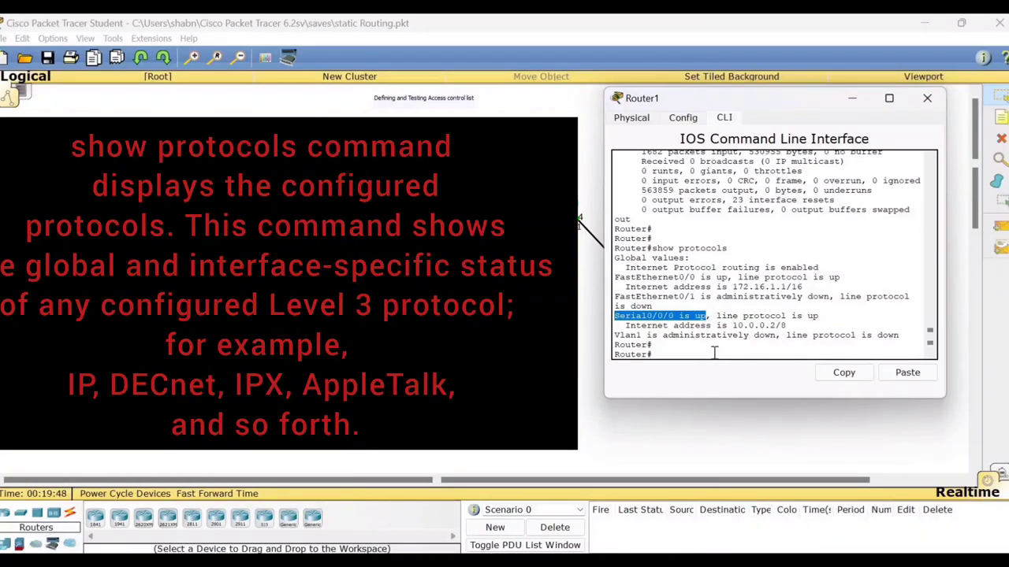
click(669, 353)
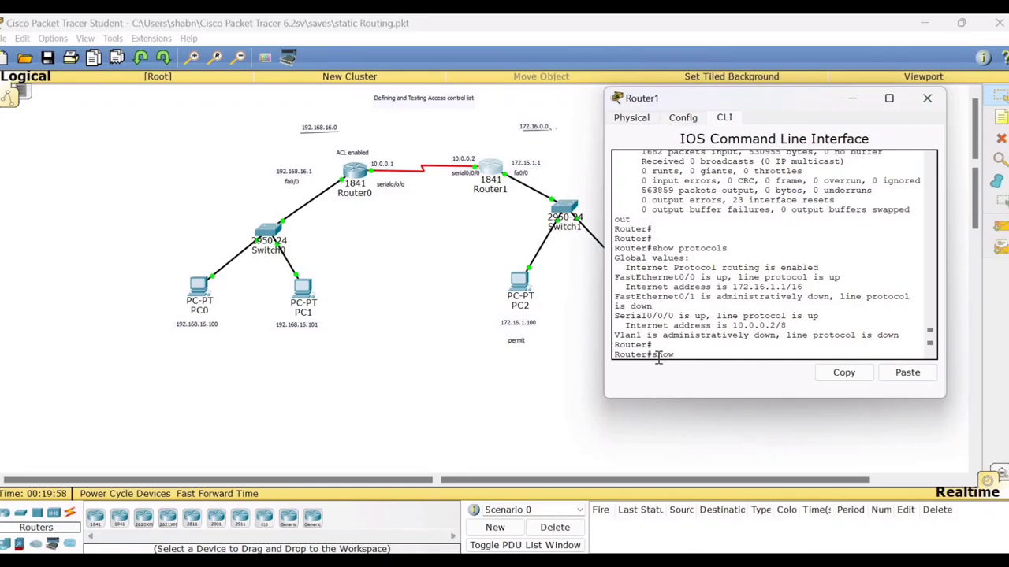
- Run show users to list console line 0 idle 00:00:00, and highlight the command
text(show users)
key(Return)
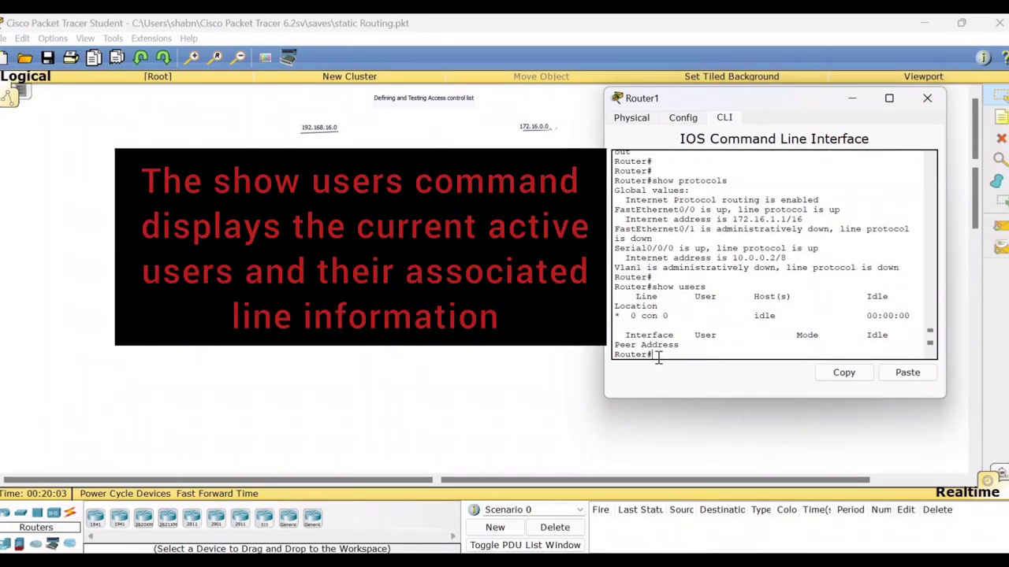
click(653, 288)
drag(674, 290, 708, 289)
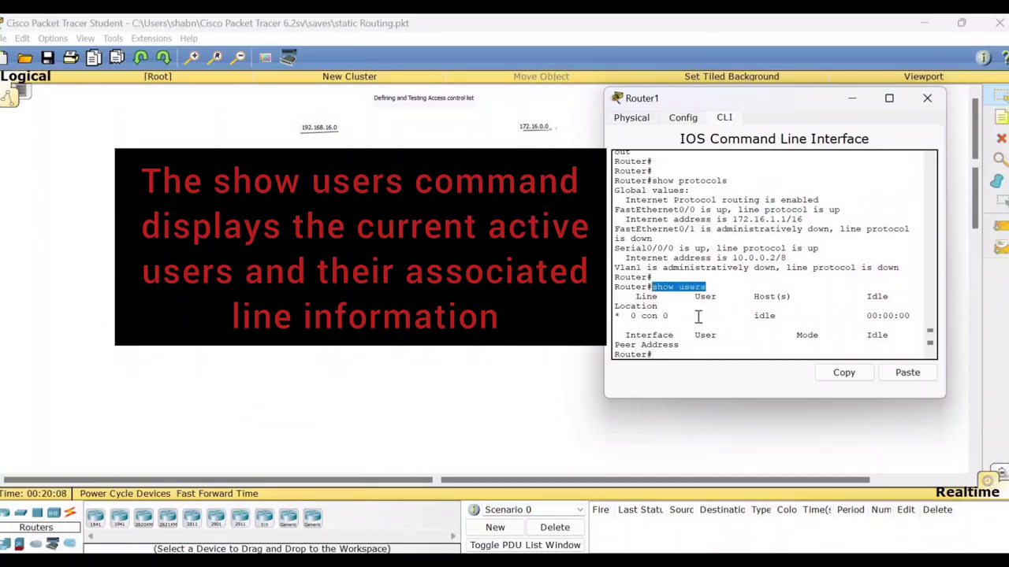
click(698, 316)
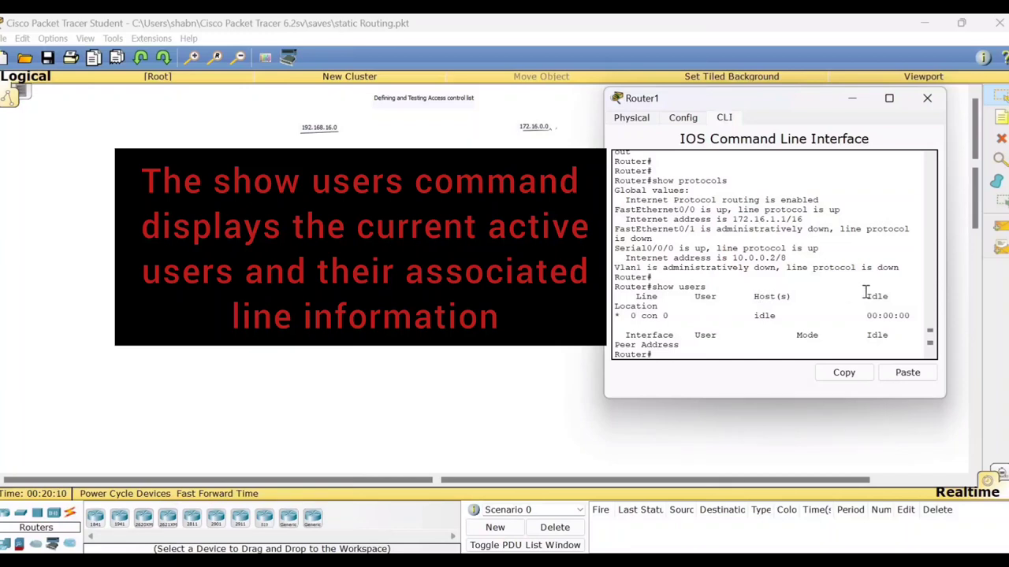
scroll(798, 276, down, 1)
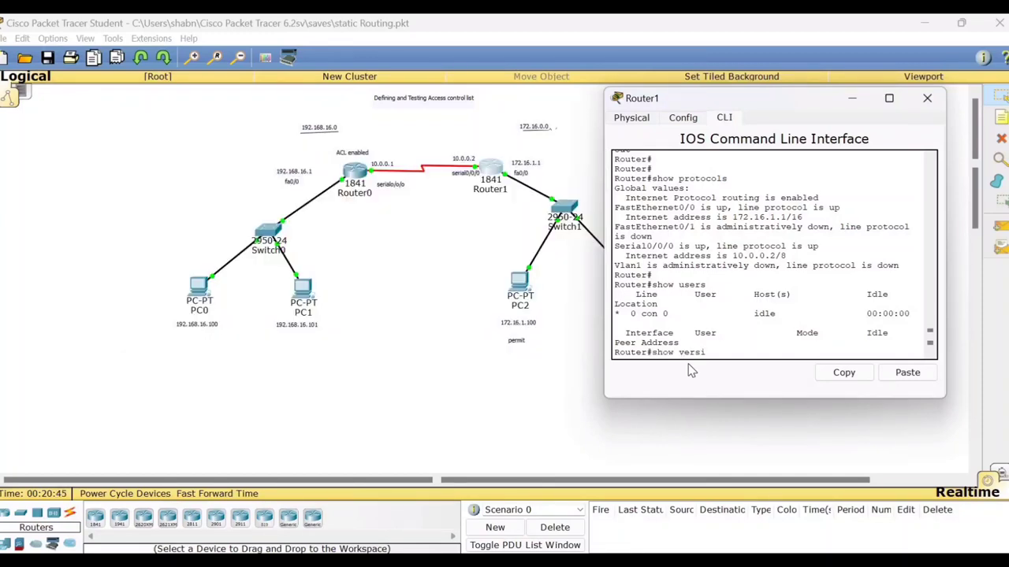
- Run show version on Router1 and scroll through its first page of output
key(Return)
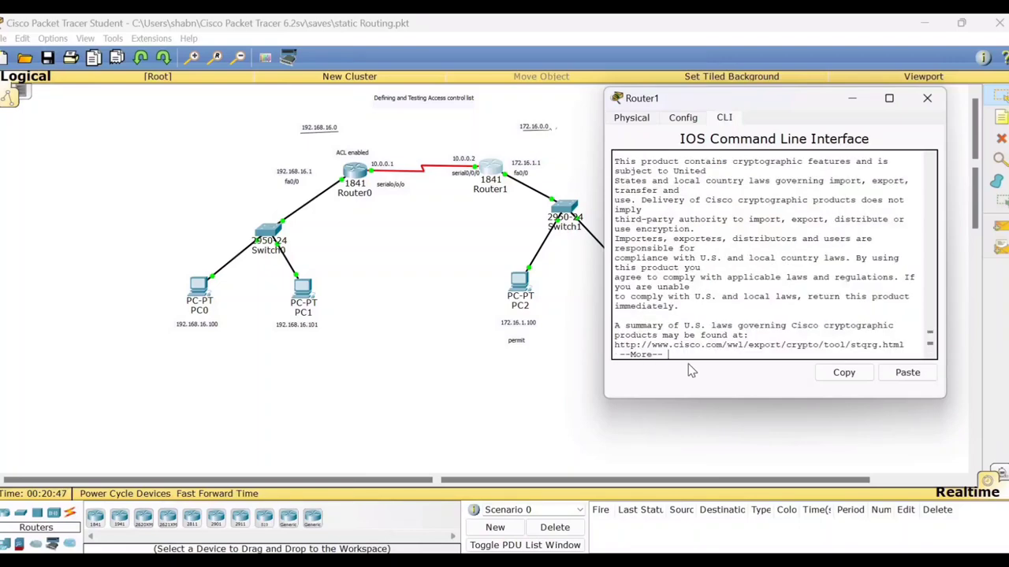
scroll(687, 304, up, 3)
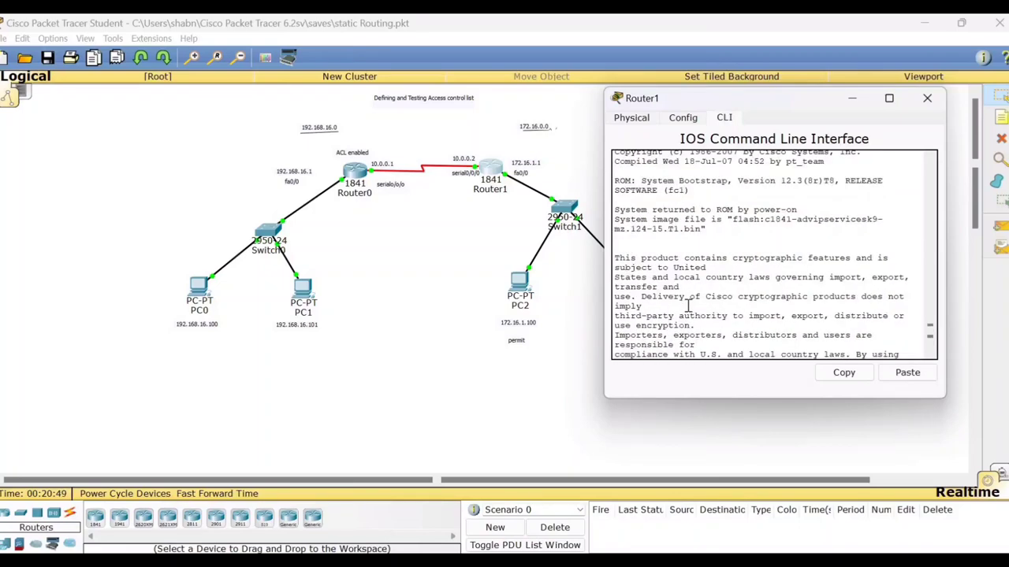
scroll(748, 299, up, 3)
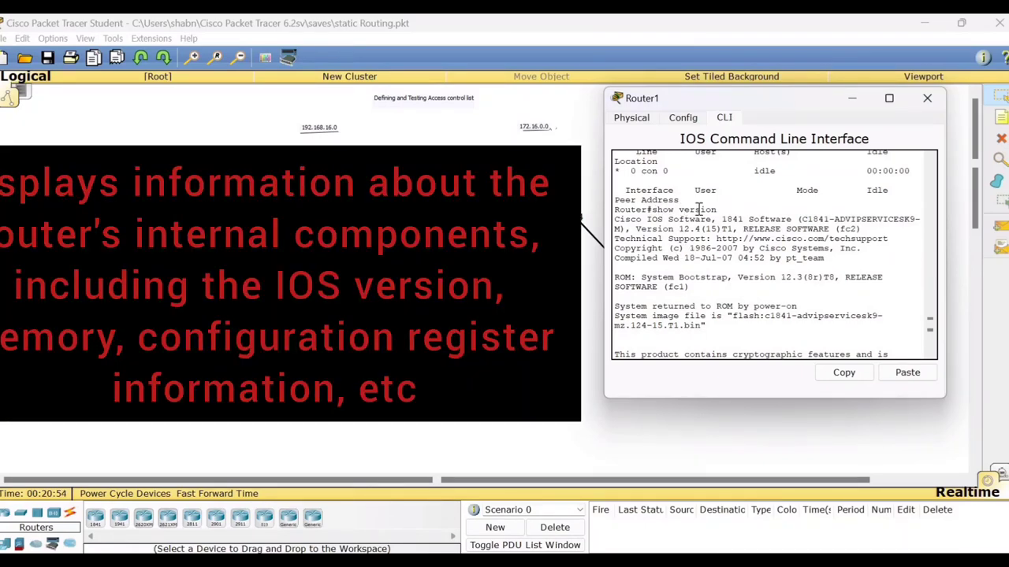
scroll(749, 244, down, 1)
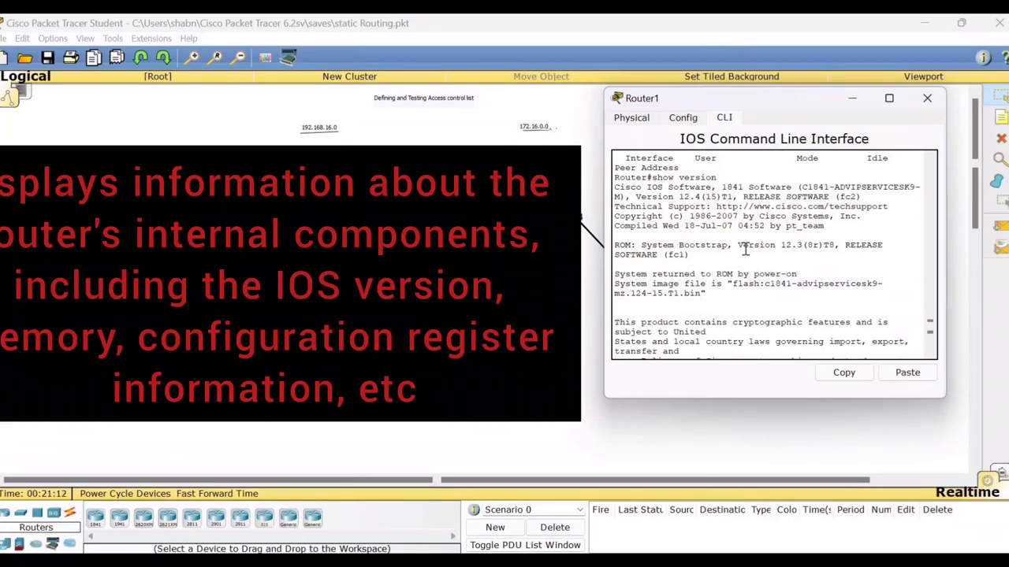
scroll(745, 249, down, 4)
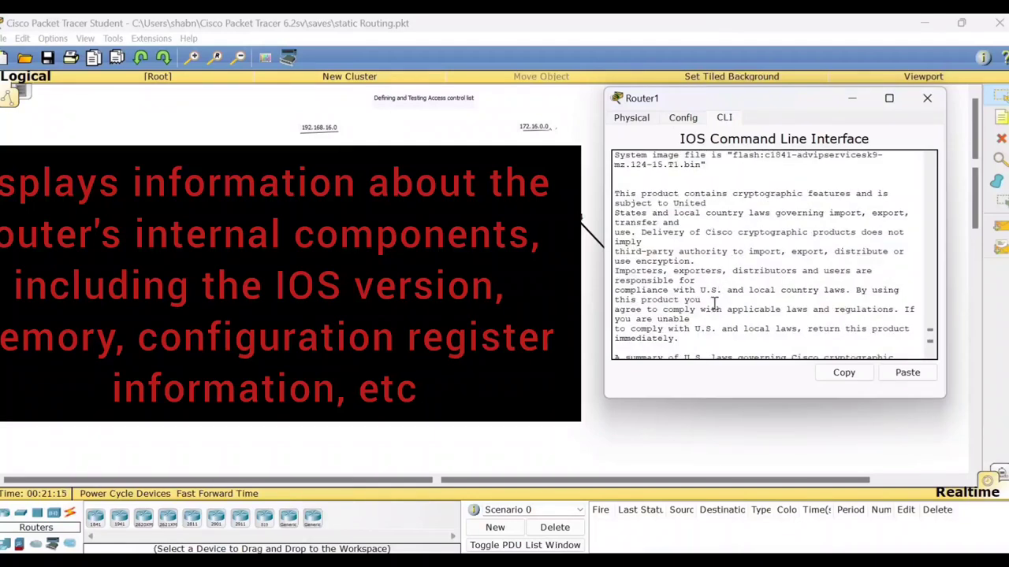
scroll(719, 265, down, 1)
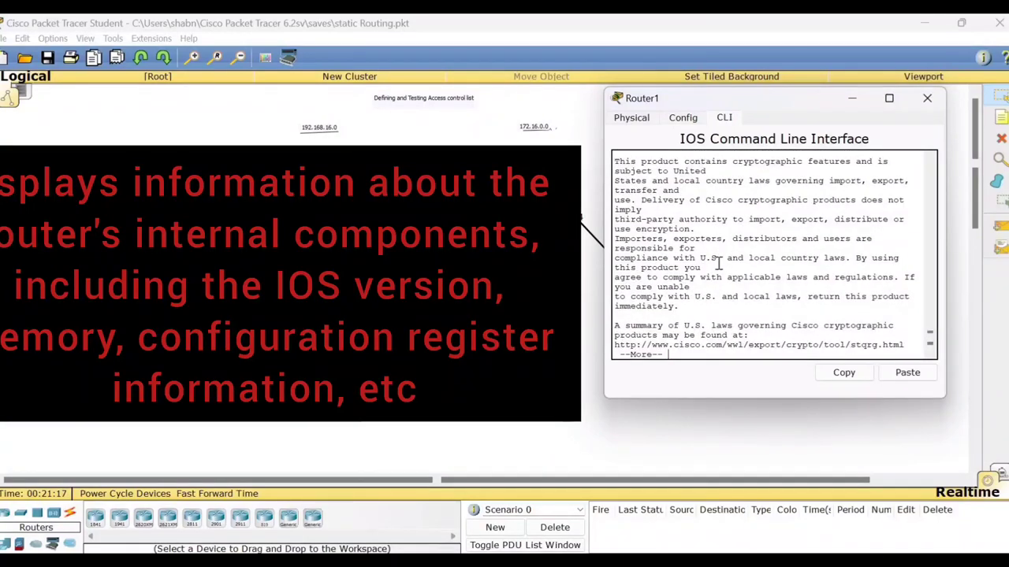
- Page through the remaining show version output down to configuration register 0x2102
key(Return)
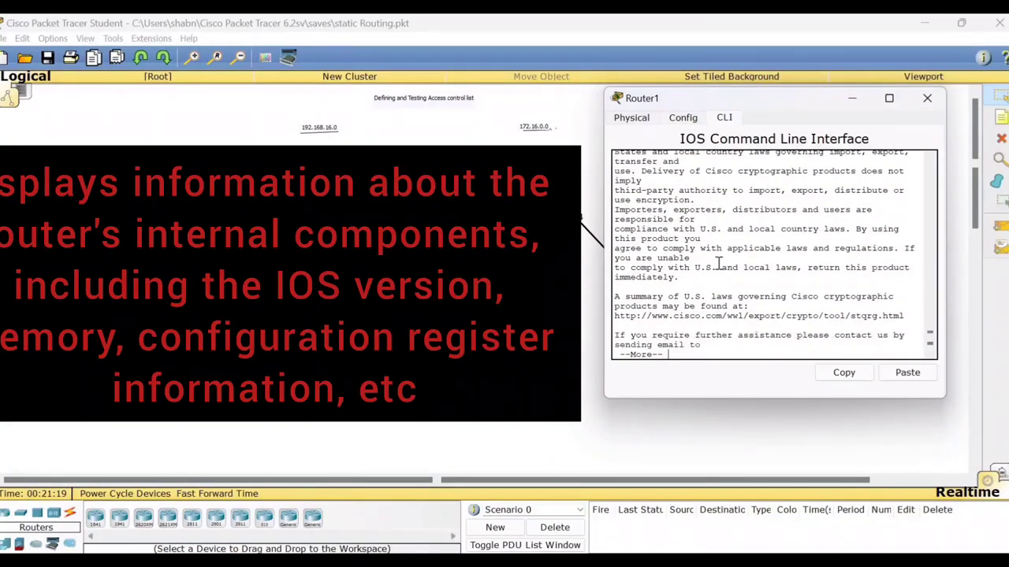
key(Return)
key(Return)
key(Return)
key(Return)
key(Return)
key(Return)
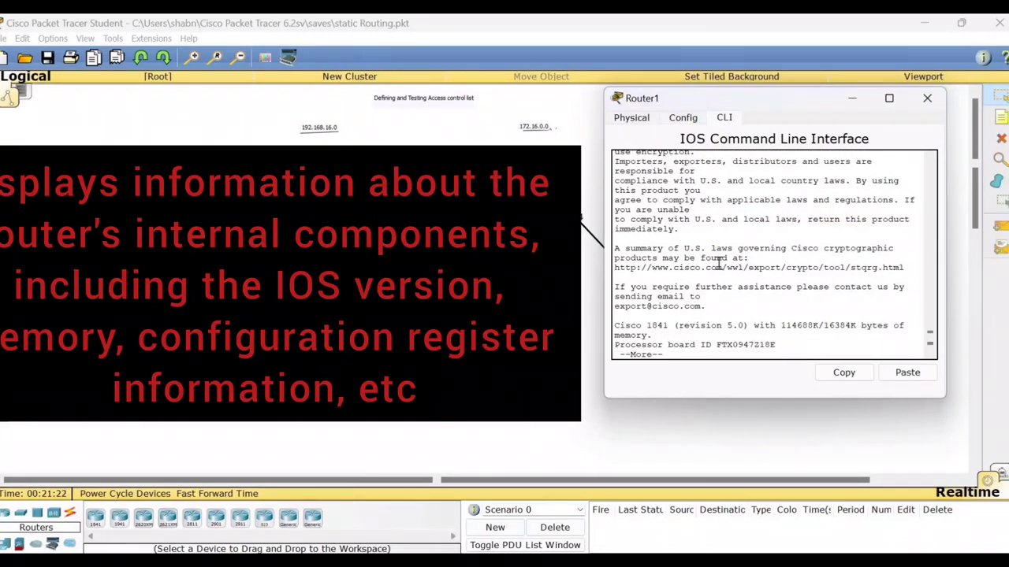
key(Return)
key(Return)
key(Return)
key(Return)
key(Return)
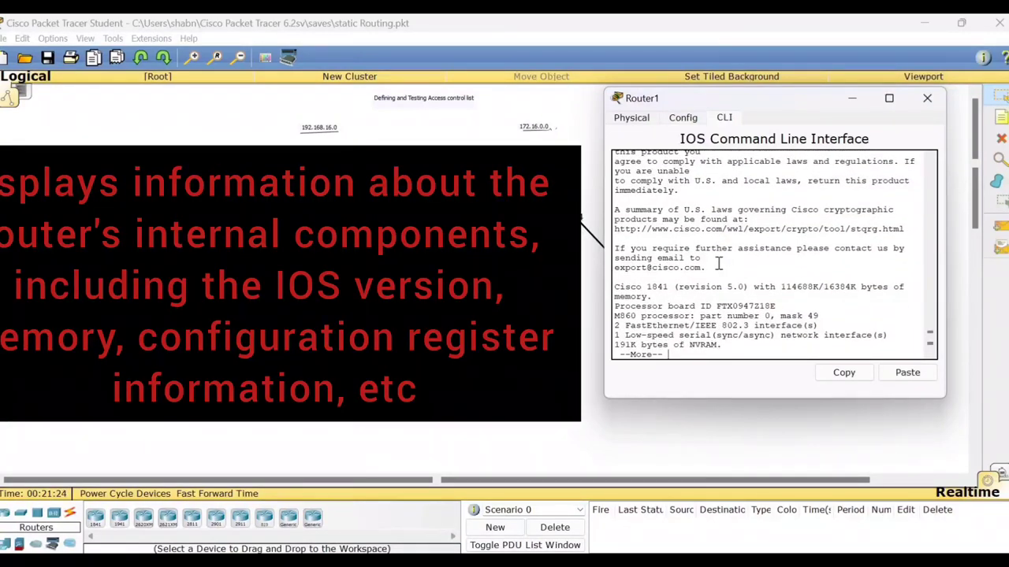
key(Return)
key(Return)
key(Return)
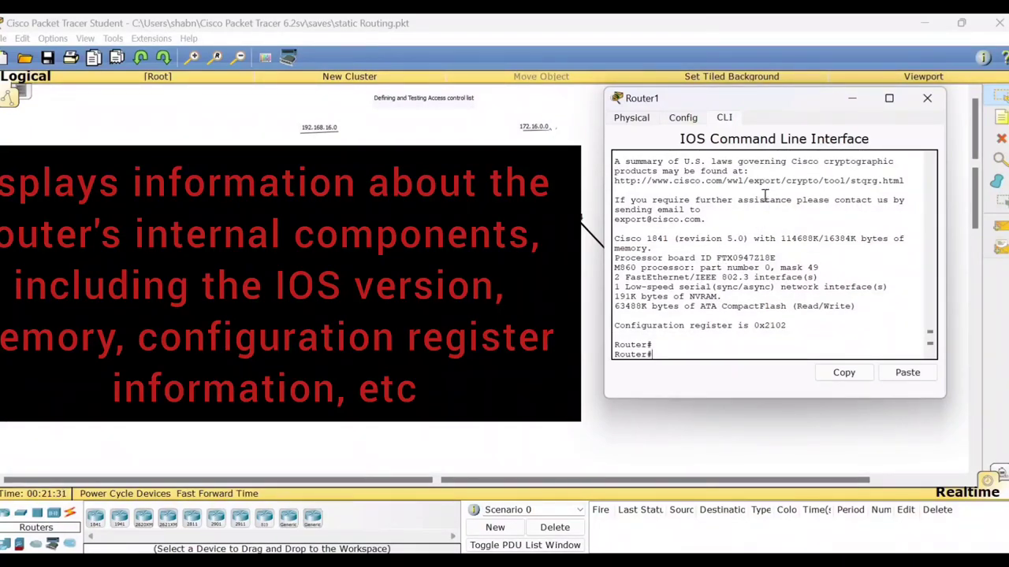
scroll(719, 264, up, 12)
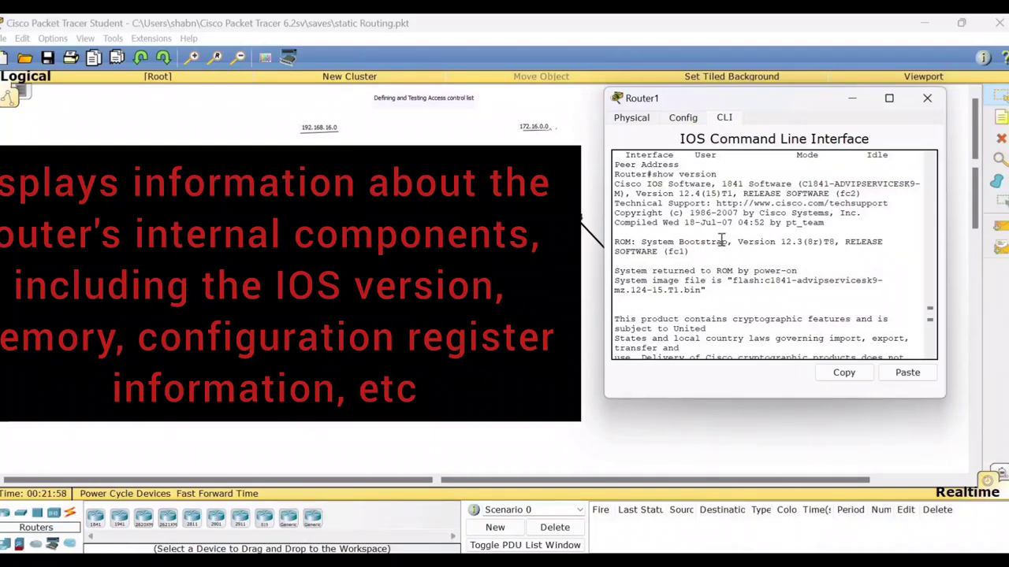
scroll(721, 241, down, 12)
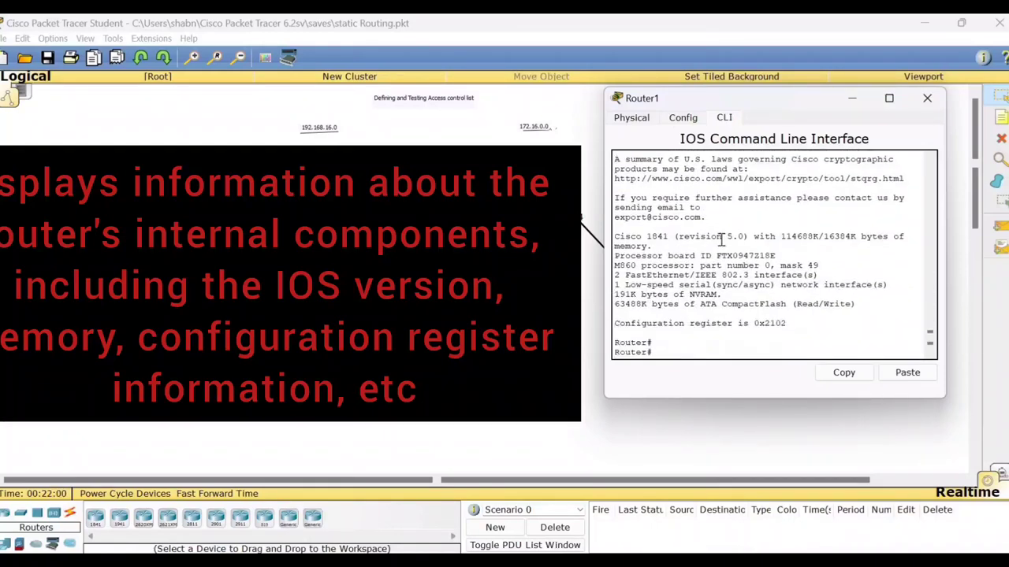
scroll(713, 255, up, 10)
scroll(713, 254, up, 3)
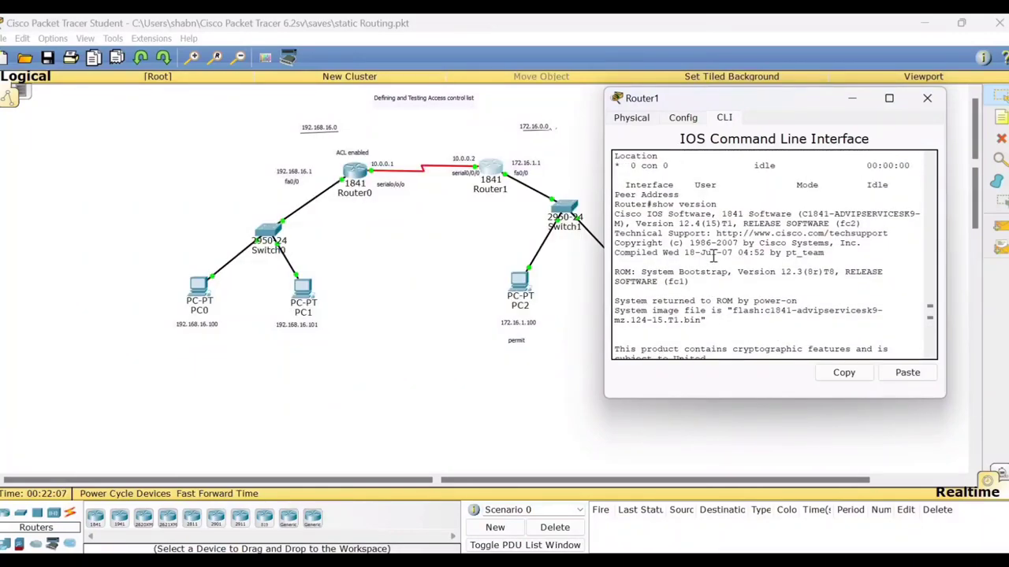
scroll(713, 255, down, 12)
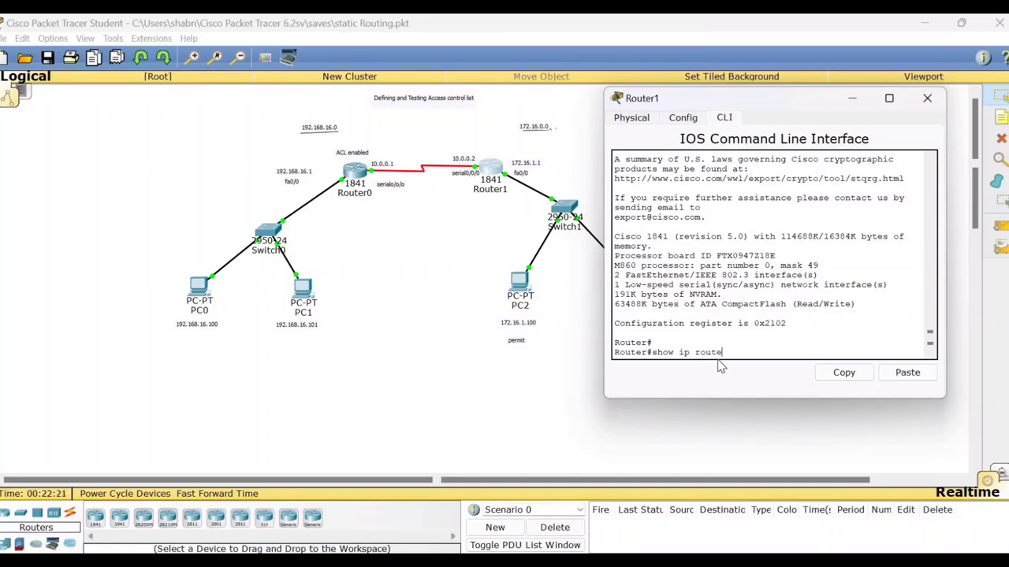
- Run show ip route and highlight the command and the 10.0.0.0/8 connected route
key(Return)
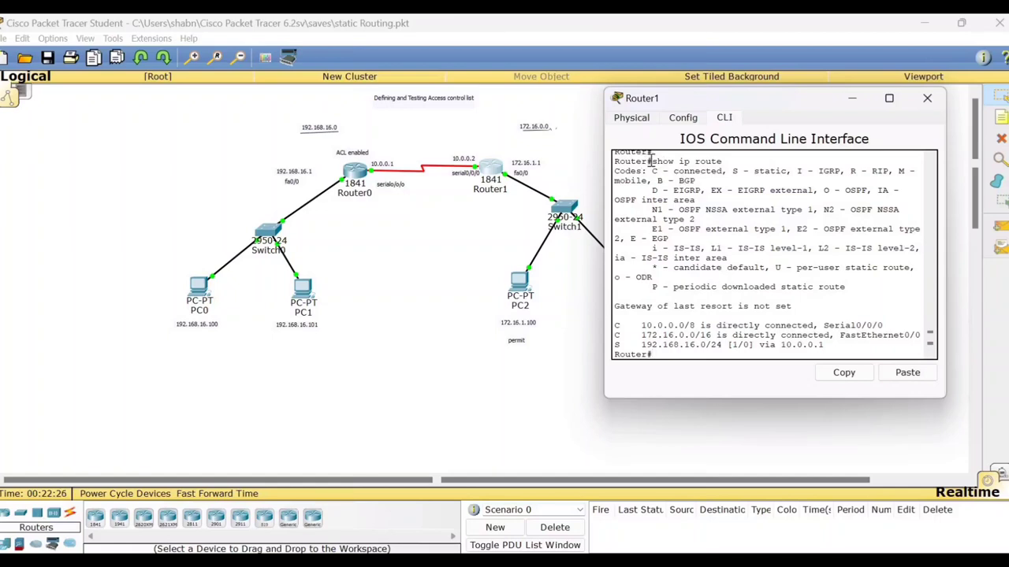
drag(651, 161, 722, 161)
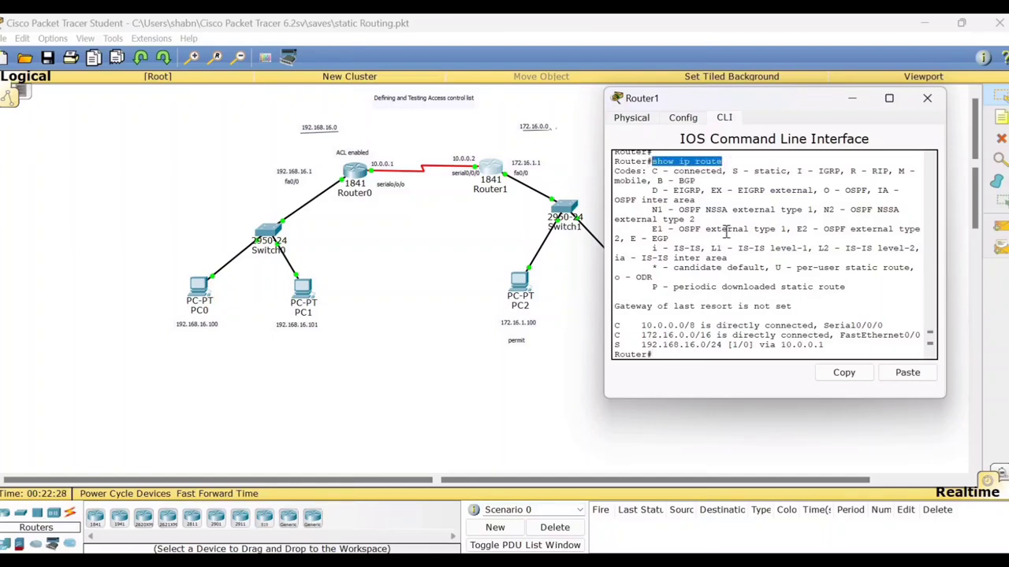
click(711, 322)
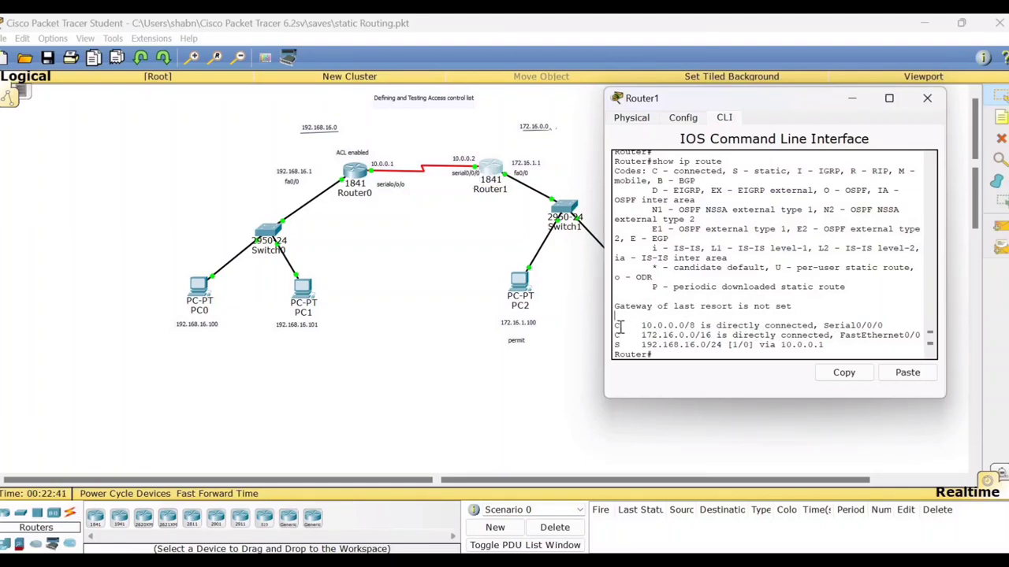
drag(635, 326, 892, 327)
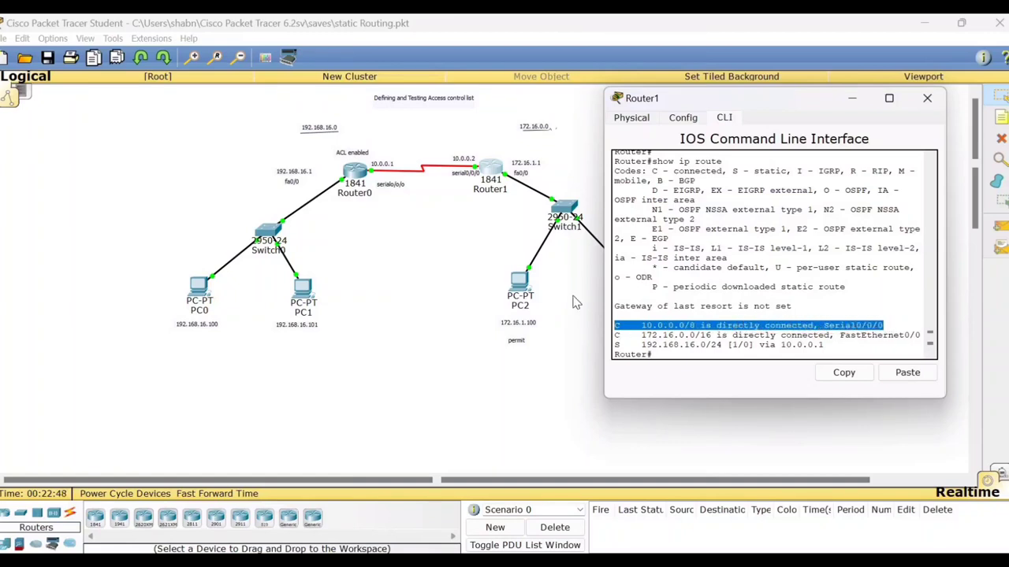
click(490, 227)
click(492, 169)
click(636, 326)
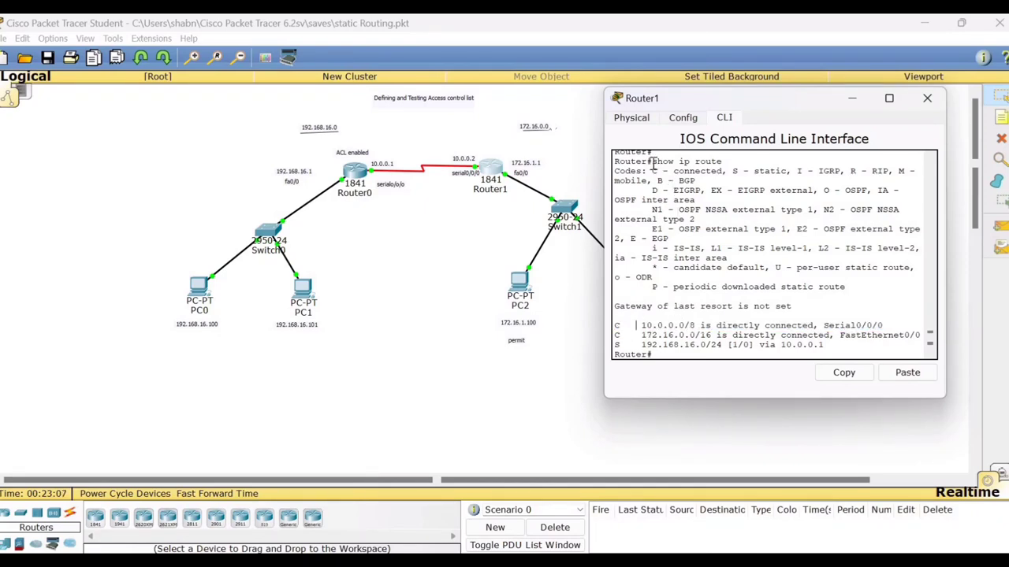
drag(652, 162, 729, 161)
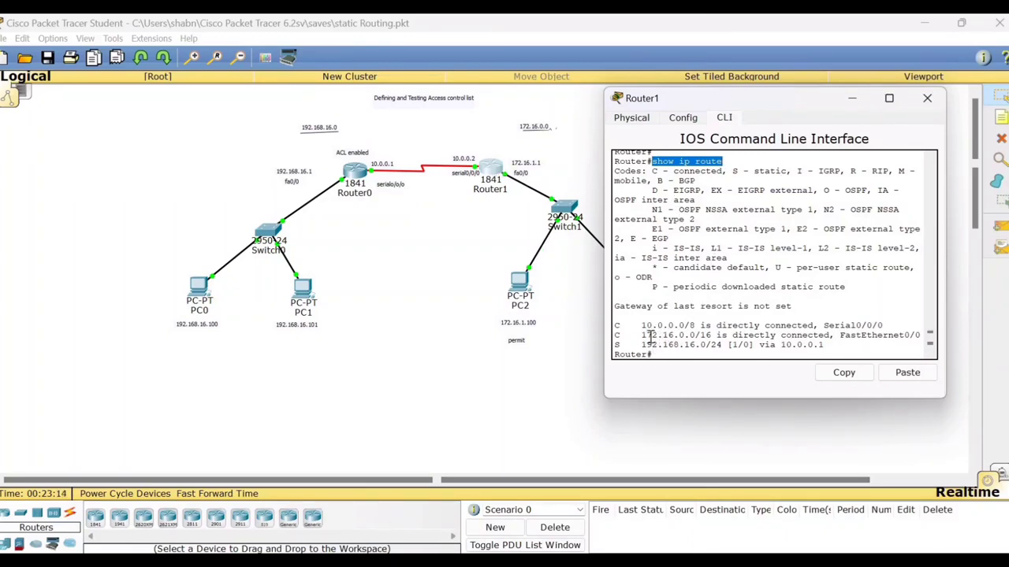
drag(641, 326, 701, 326)
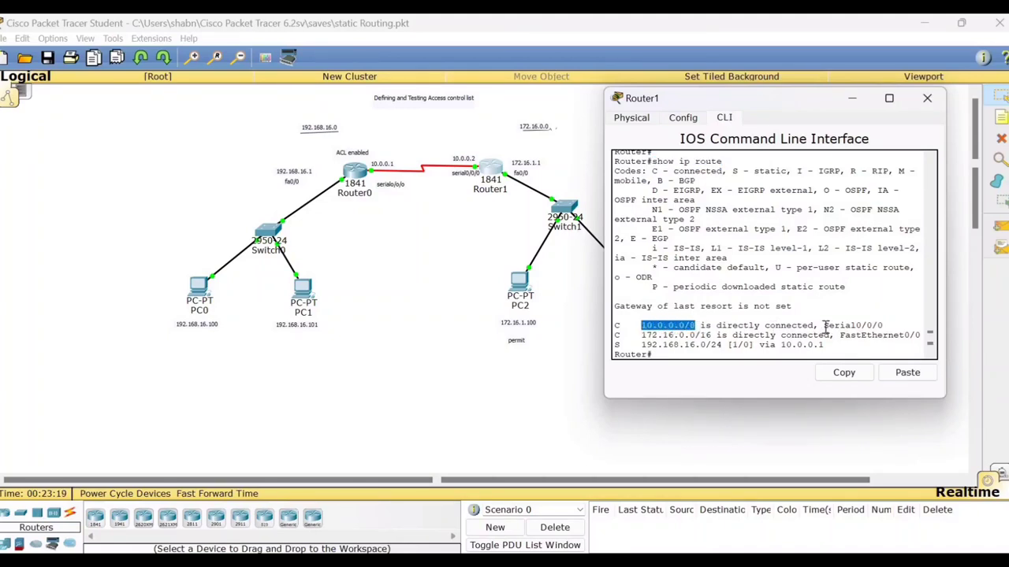
drag(823, 326, 893, 324)
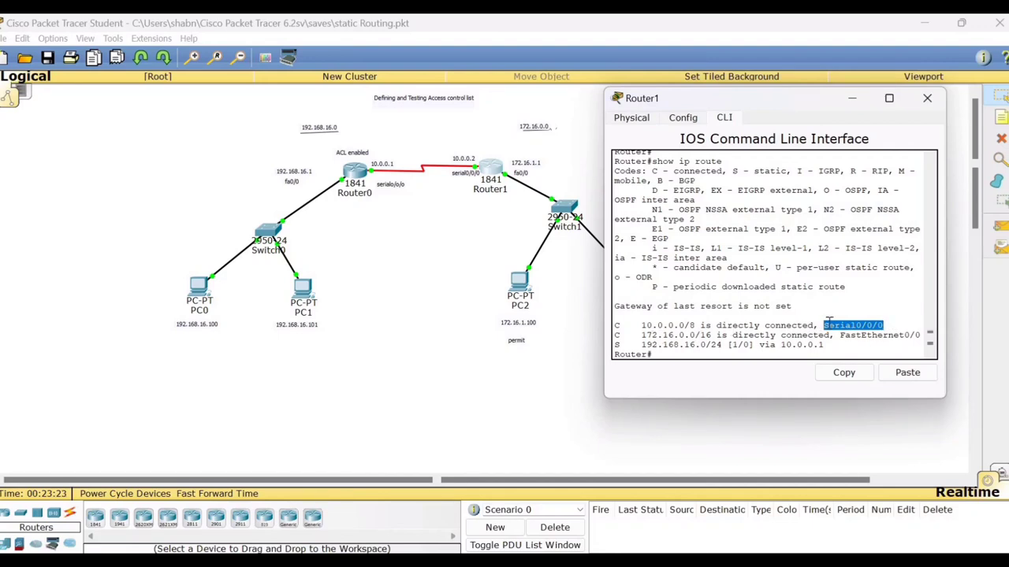
drag(820, 325, 884, 325)
drag(688, 335, 717, 336)
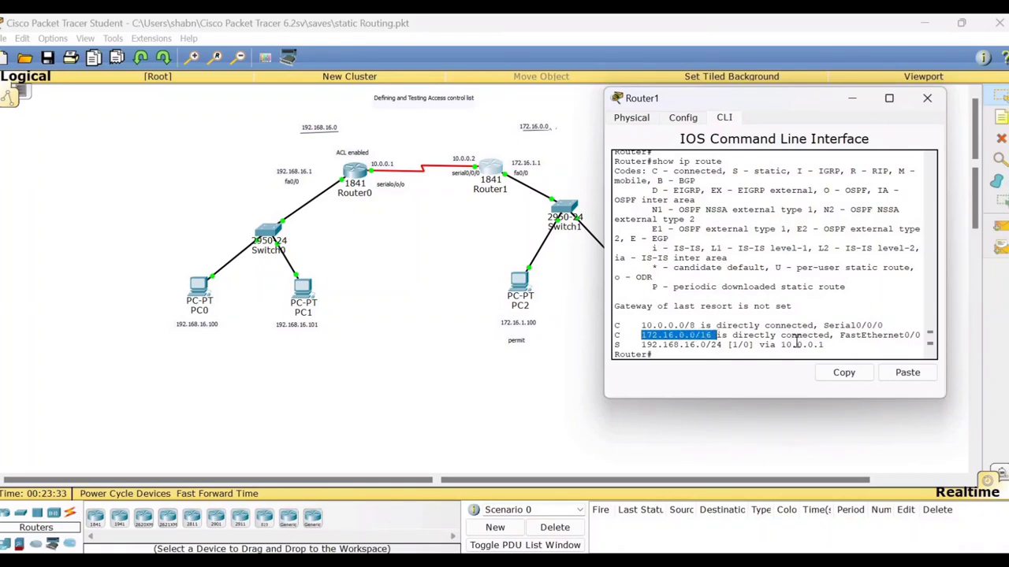
drag(835, 335, 922, 334)
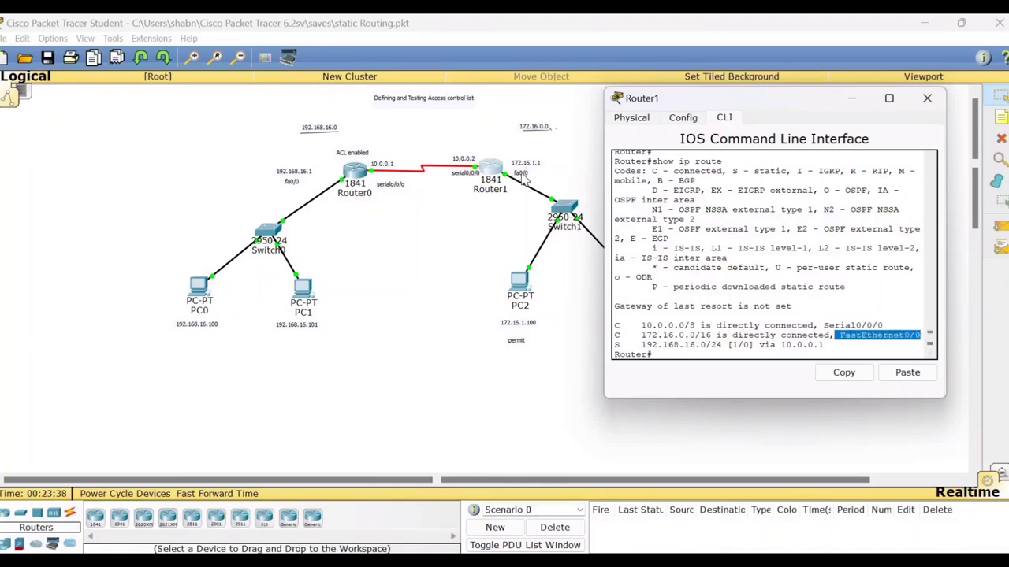
click(642, 347)
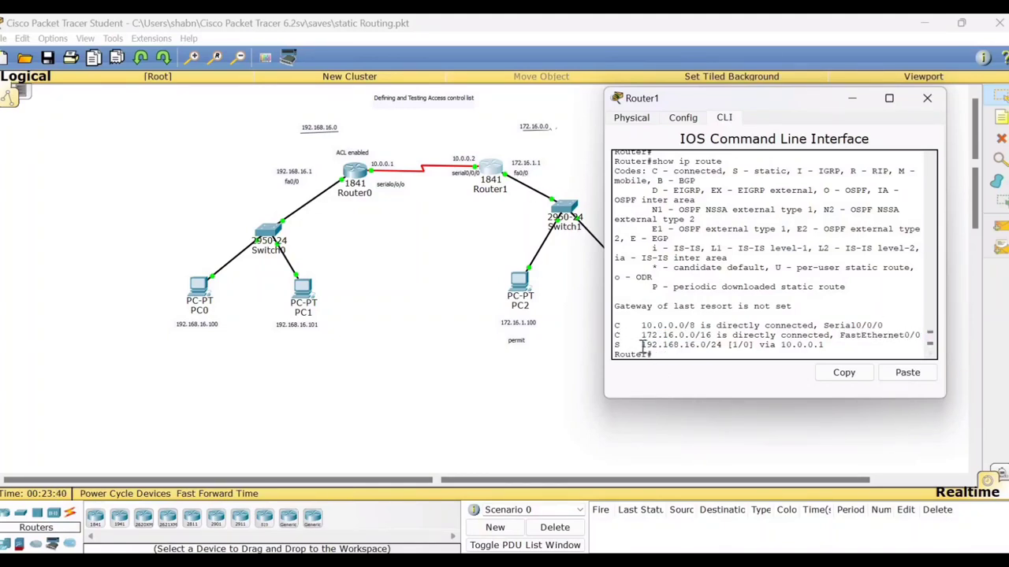
drag(642, 347, 729, 347)
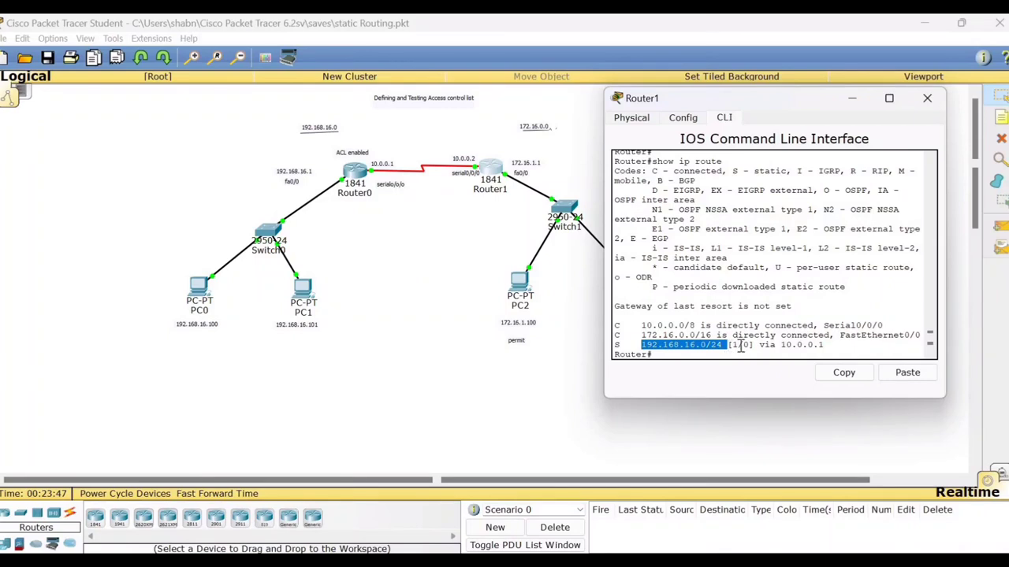
drag(781, 346, 829, 346)
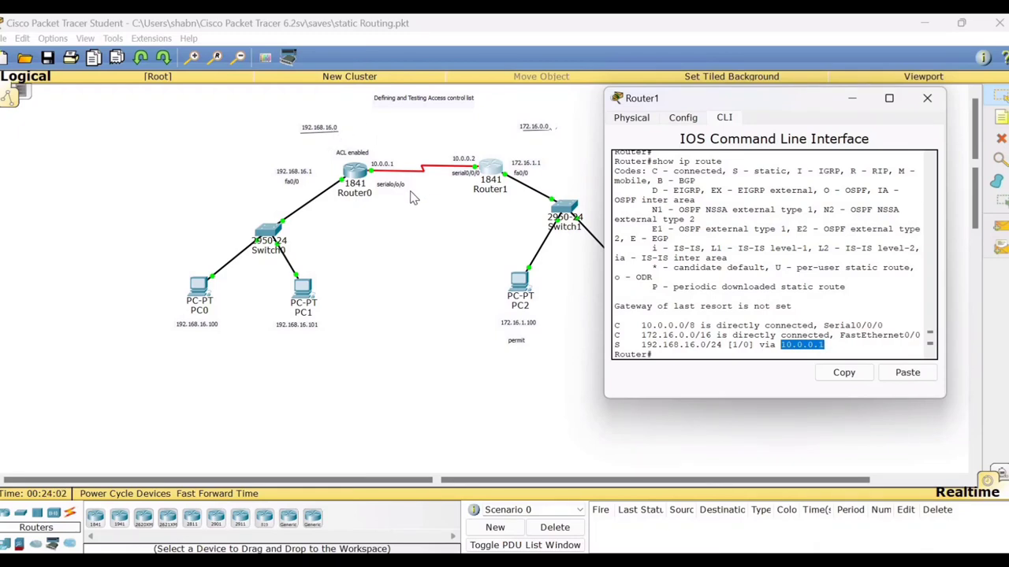
click(296, 148)
click(490, 170)
click(853, 325)
double_click(852, 324)
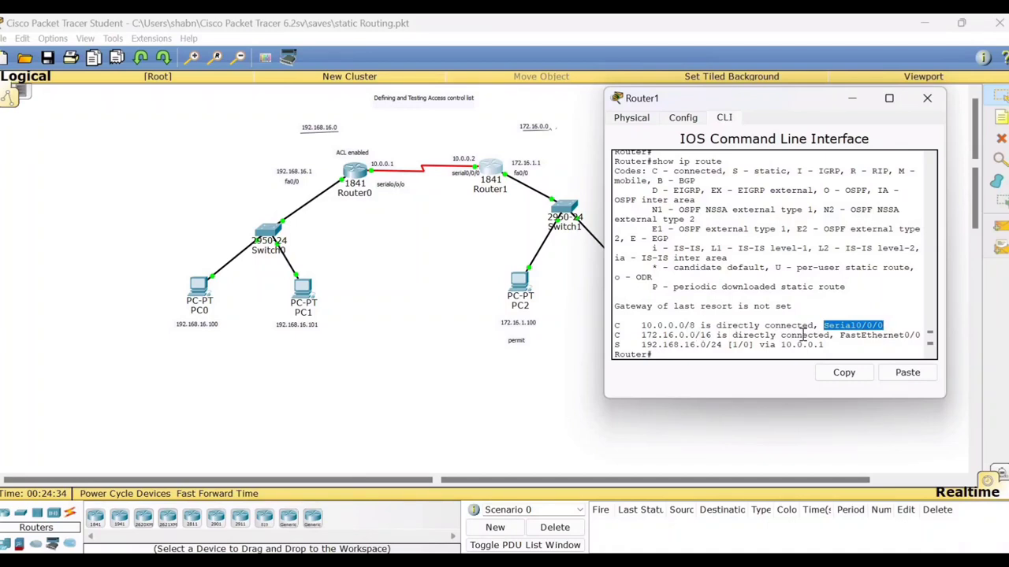
drag(842, 337, 920, 337)
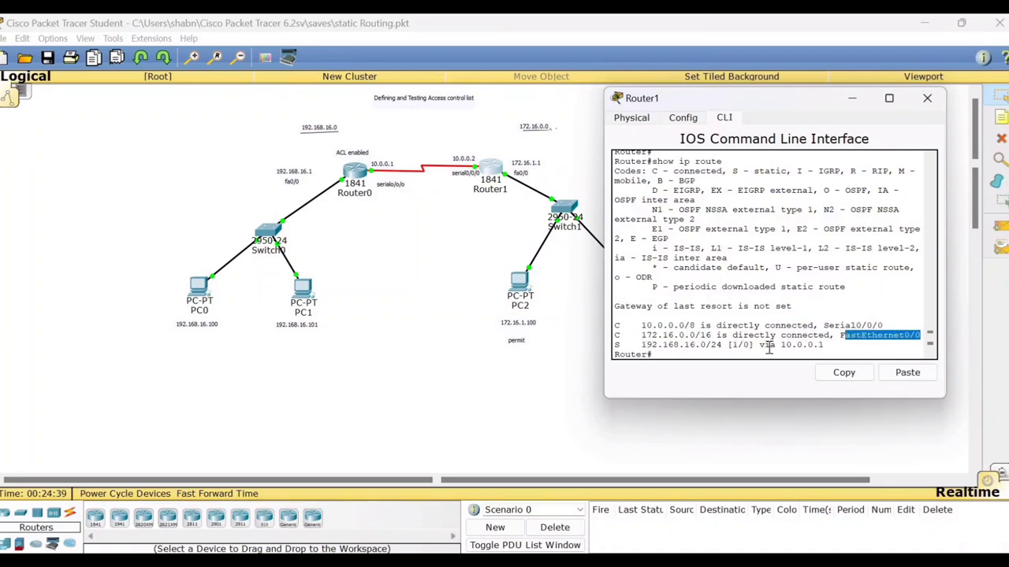
drag(760, 345, 834, 347)
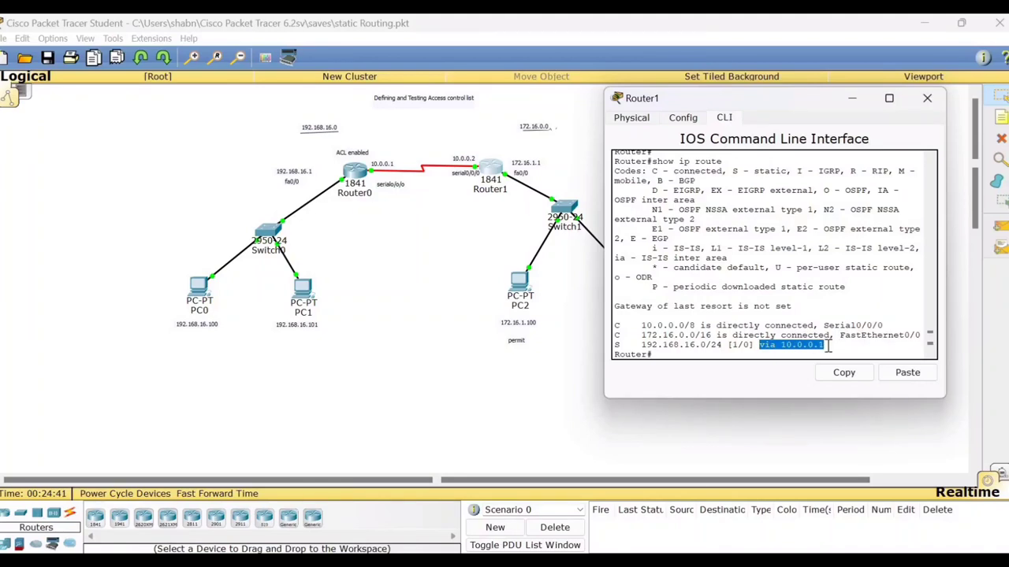
click(668, 160)
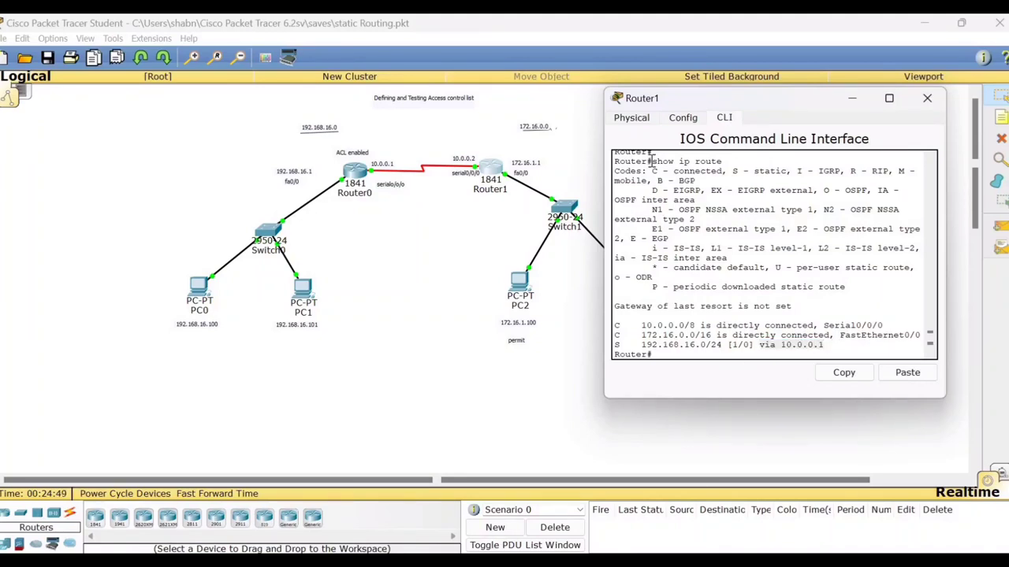
drag(651, 160, 729, 164)
- Close Router1's window with Alt+F4 to reveal the full ACL topology including PC3
key(alt+F4)
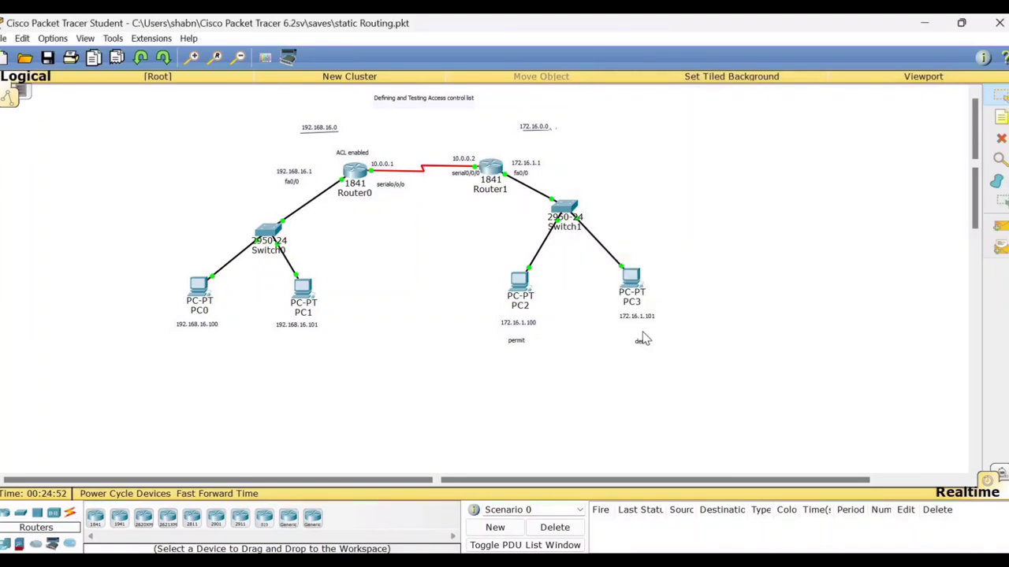